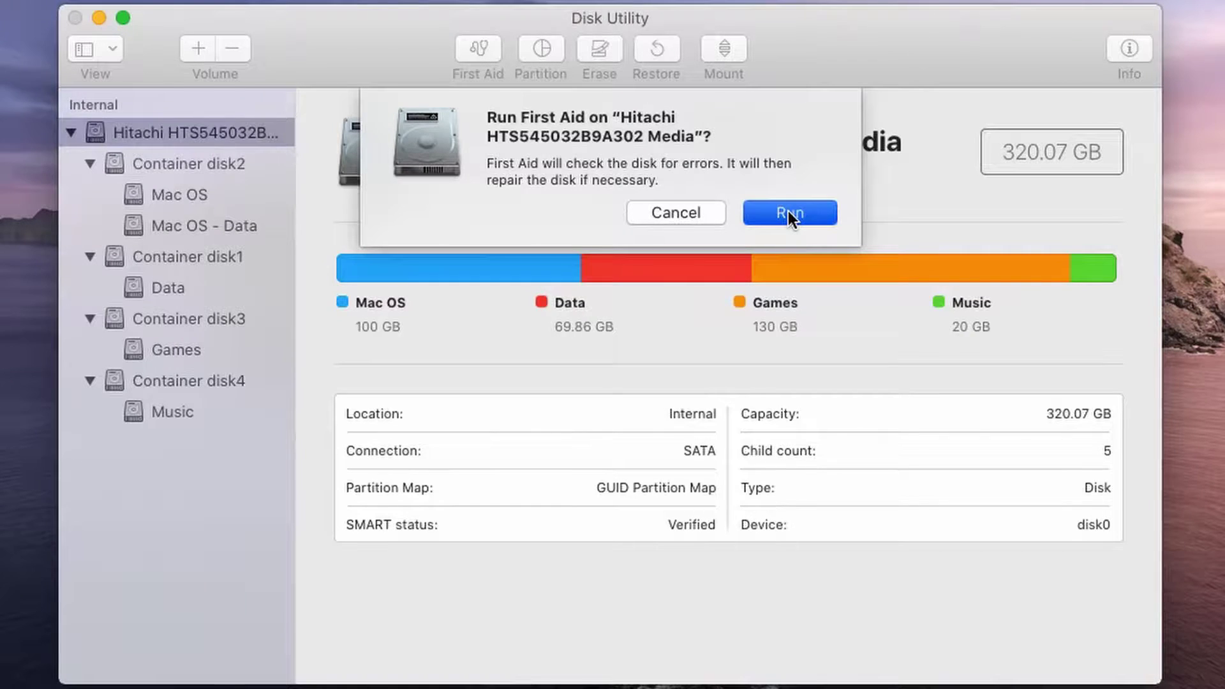
# Run First Aid on the Hitachi HTS545032B9A302 Media disk.
pyautogui.click(787, 213)
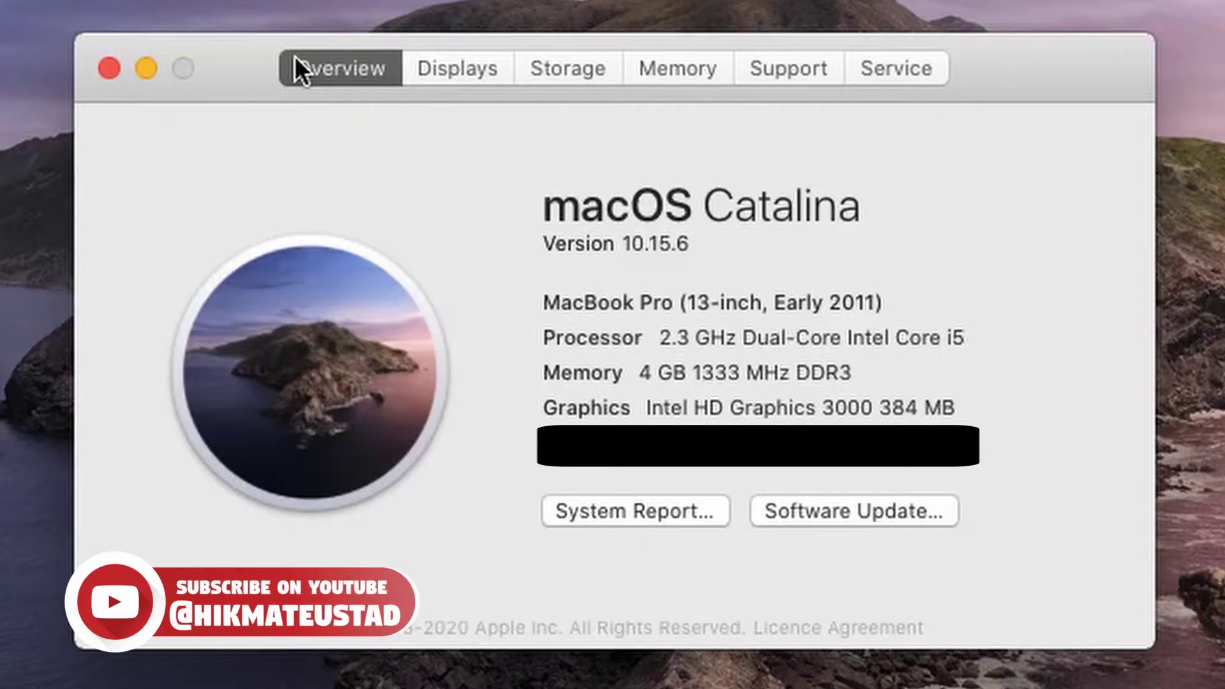
# View the Mac's storage information from the system overview.
pyautogui.click(541, 72)
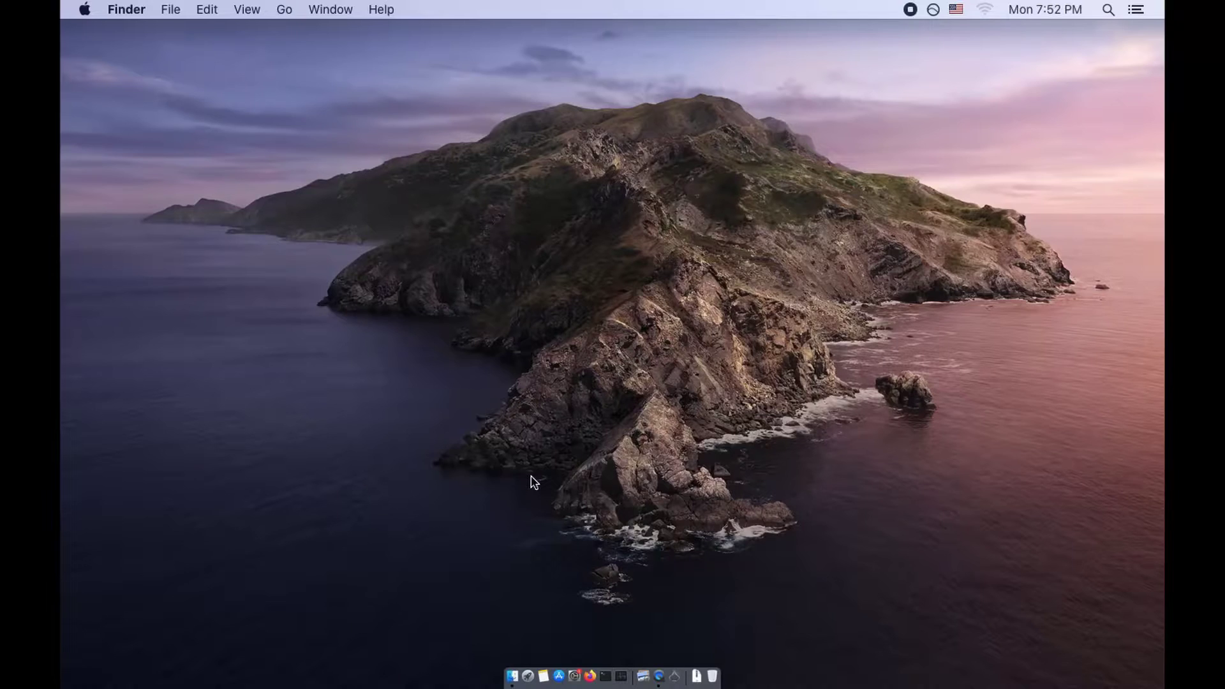
# Search the Mac for Disk Utility and switch to it.
pyautogui.press('super+space')
pyautogui.write('diskuti')
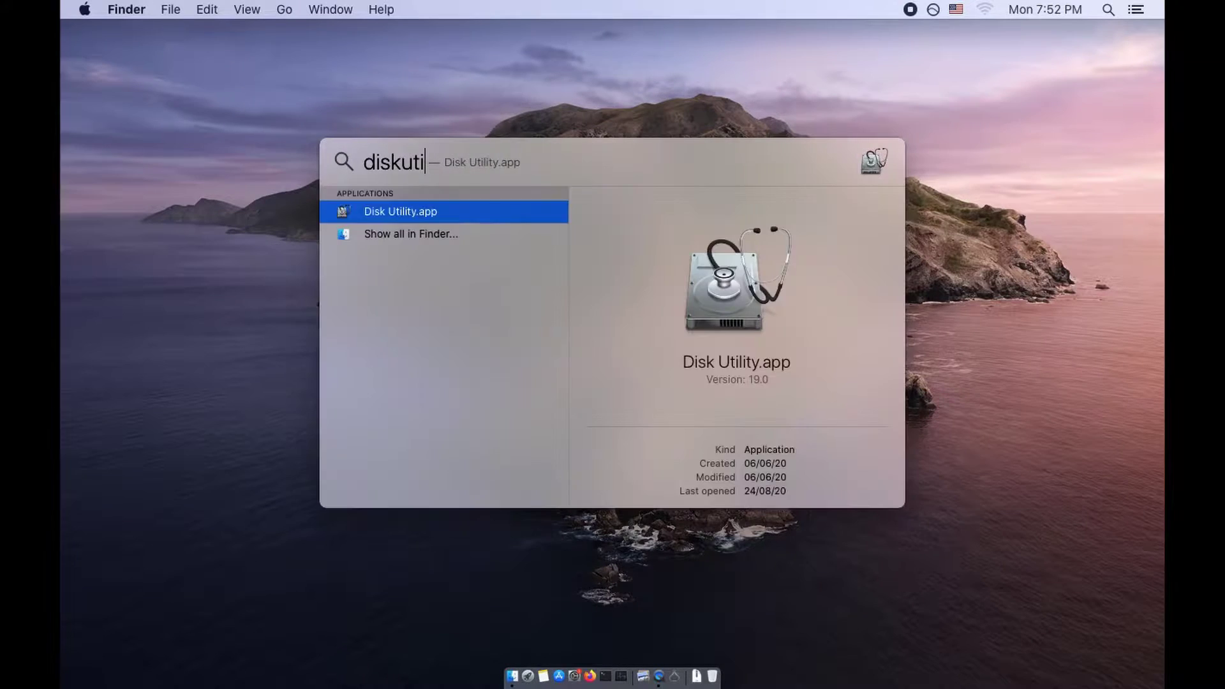
pyautogui.press('Return')
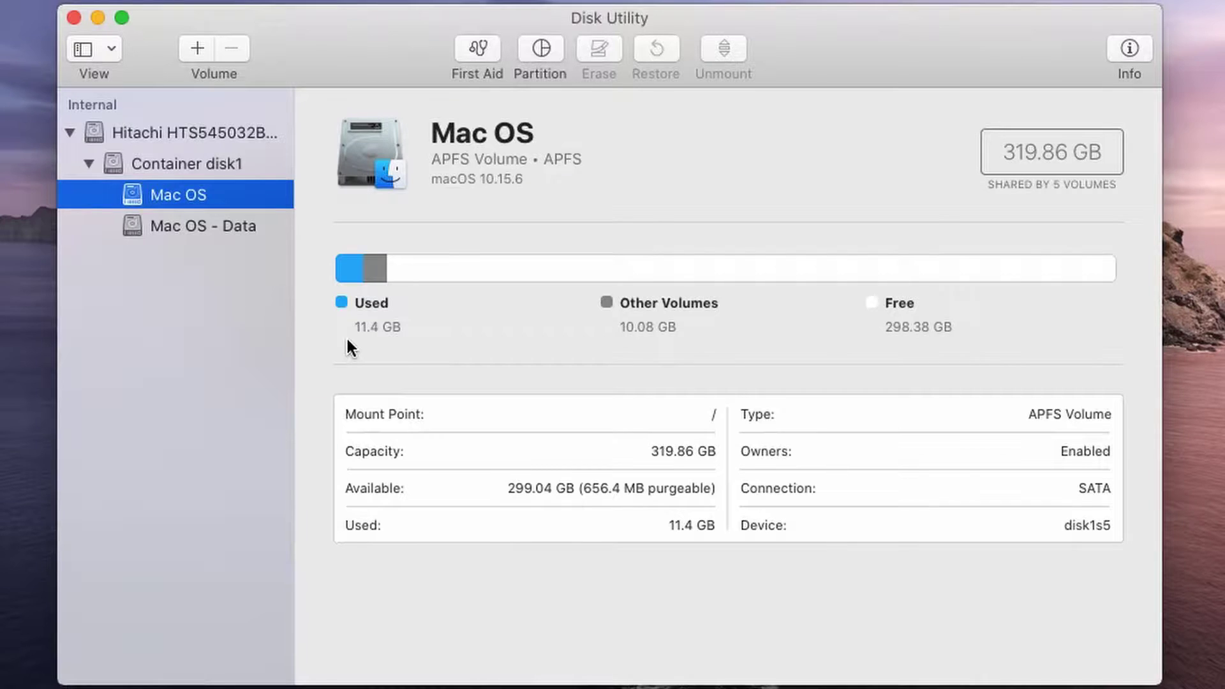
# Examine the internal disk's structure by viewing the details of Container disk1 and its Mac OS and Mac OS - Data volumes.
pyautogui.click(196, 227)
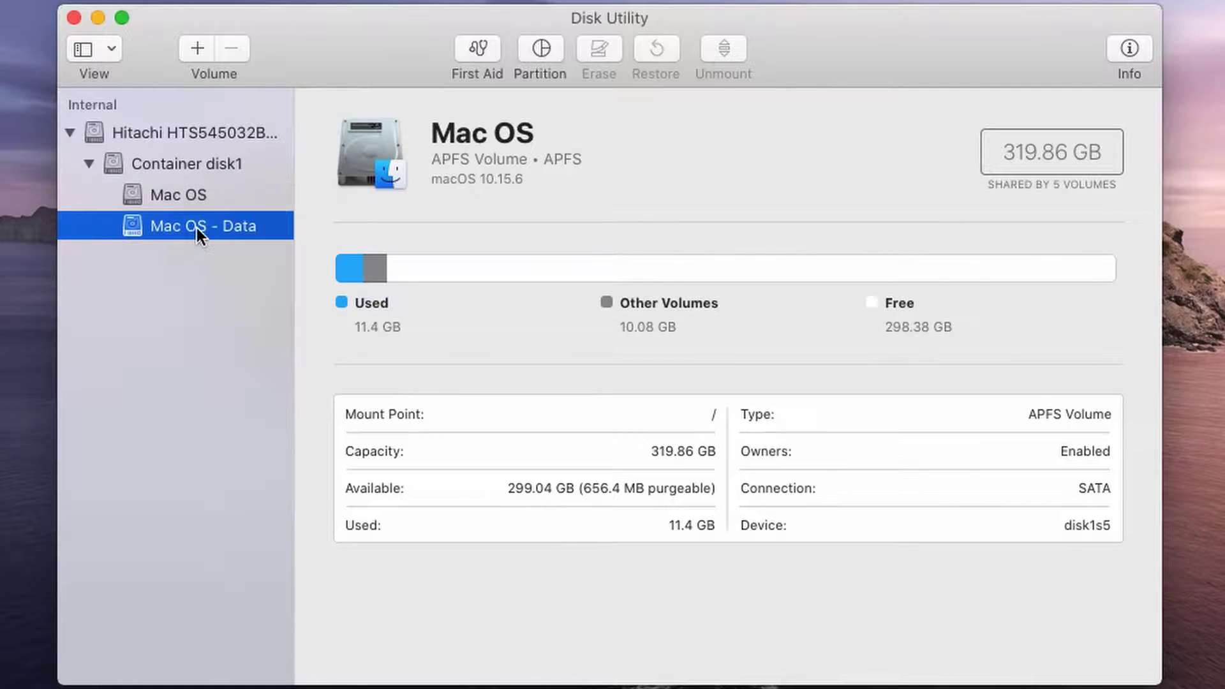
pyautogui.click(194, 168)
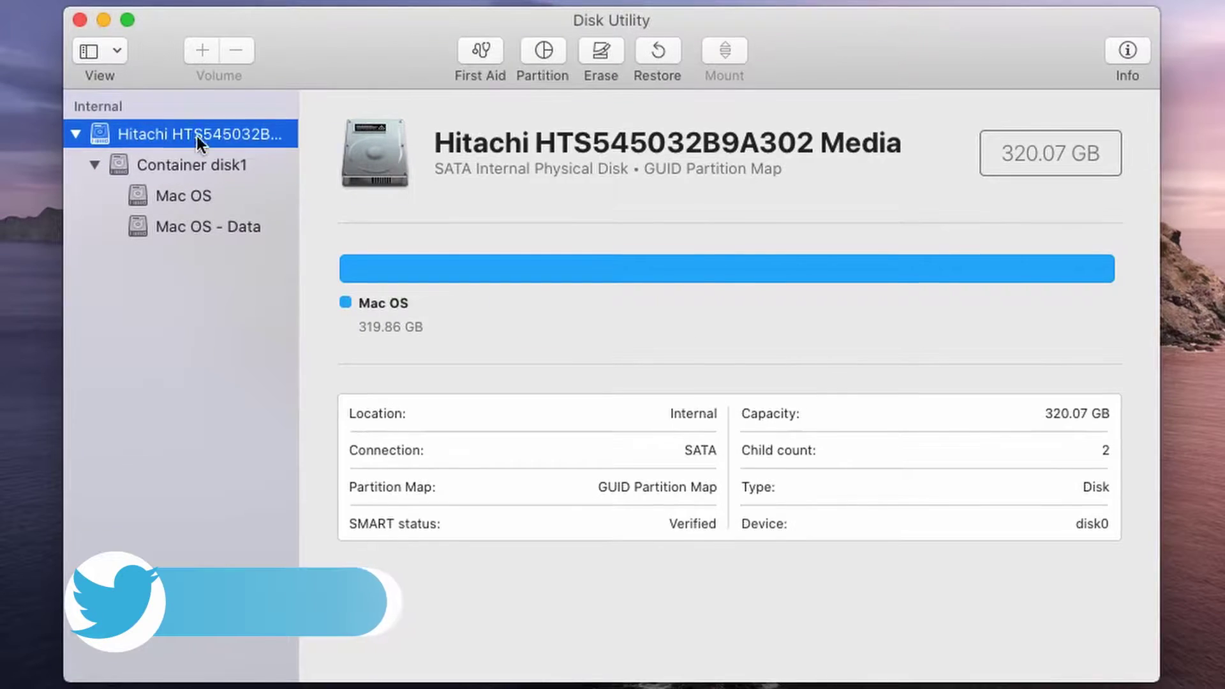
pyautogui.click(194, 164)
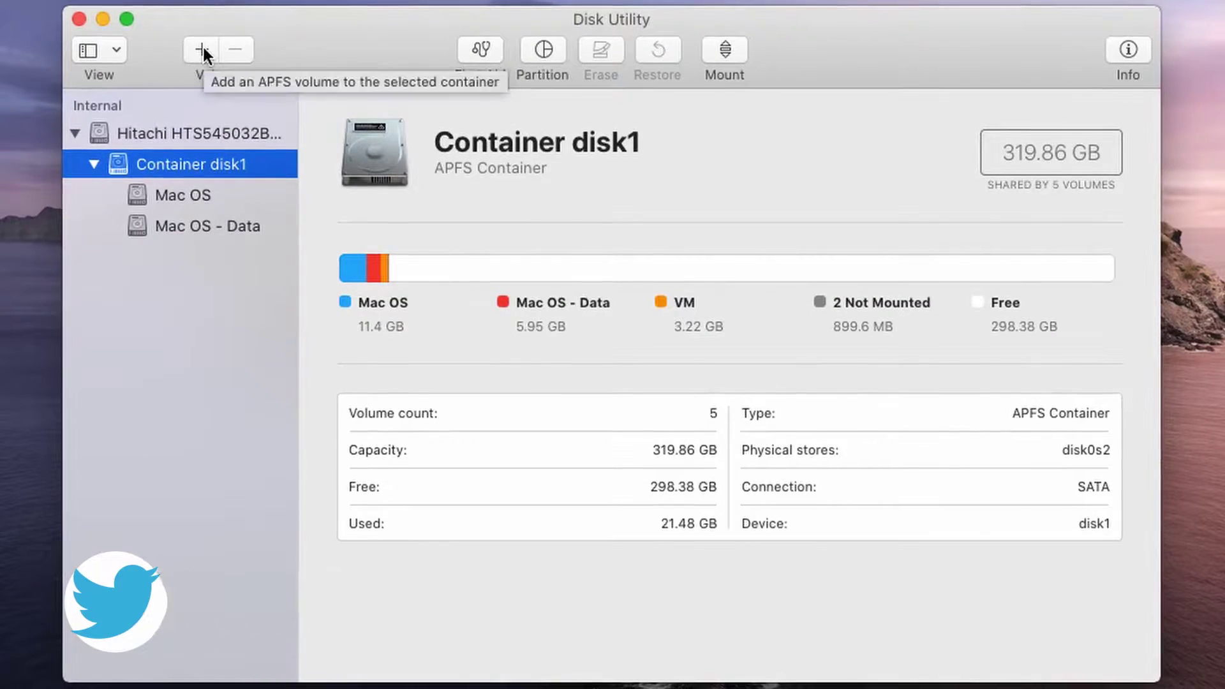
pyautogui.click(193, 195)
pyautogui.click(194, 228)
pyautogui.click(194, 165)
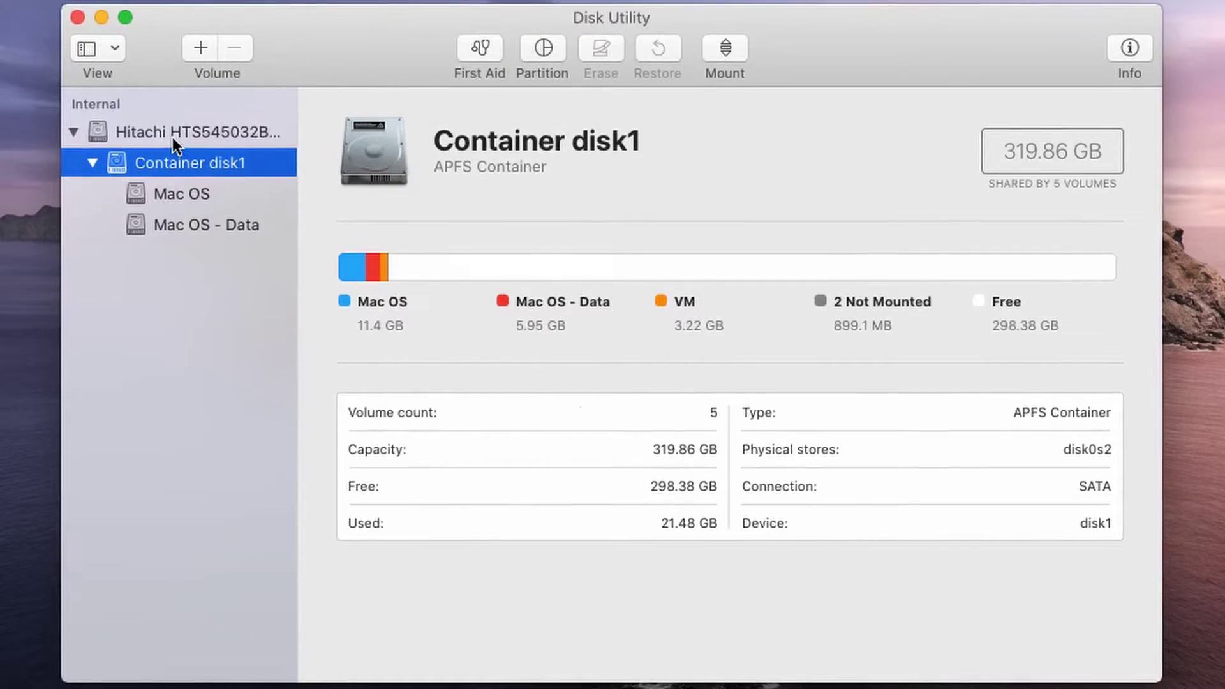
# Open the Hitachi HTS545032B9A302 Media disk for partitioning instead of adding a volume, and check the container's used space.
pyautogui.click(151, 134)
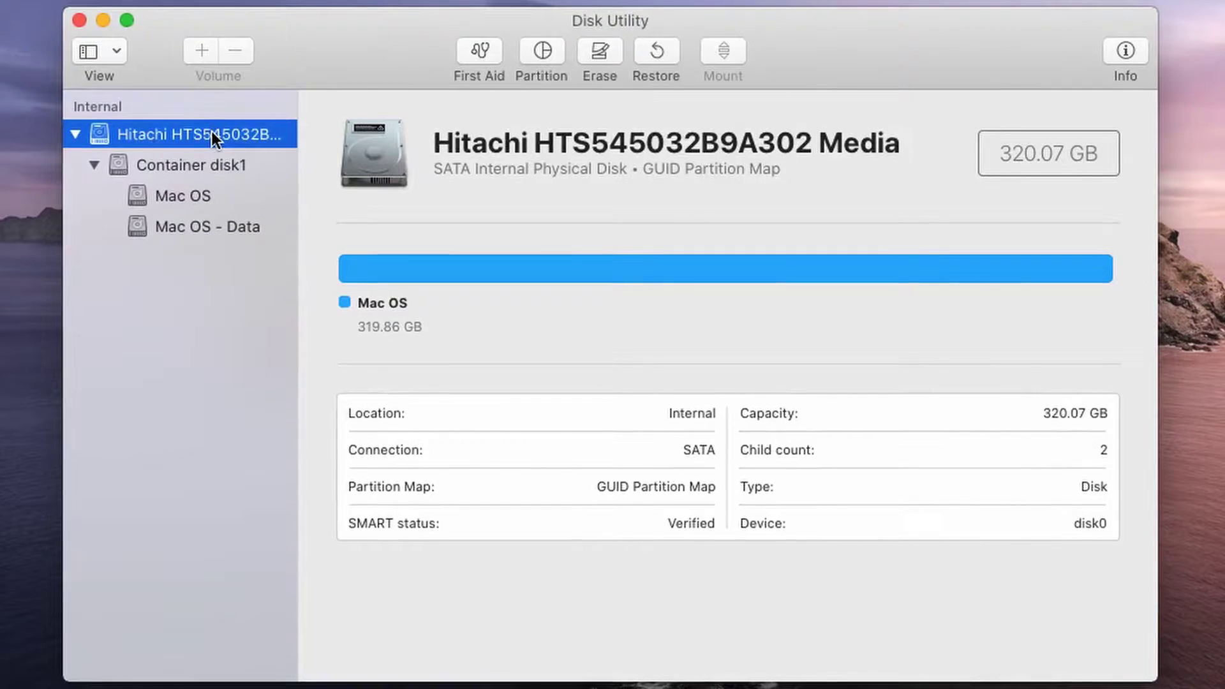
pyautogui.click(545, 48)
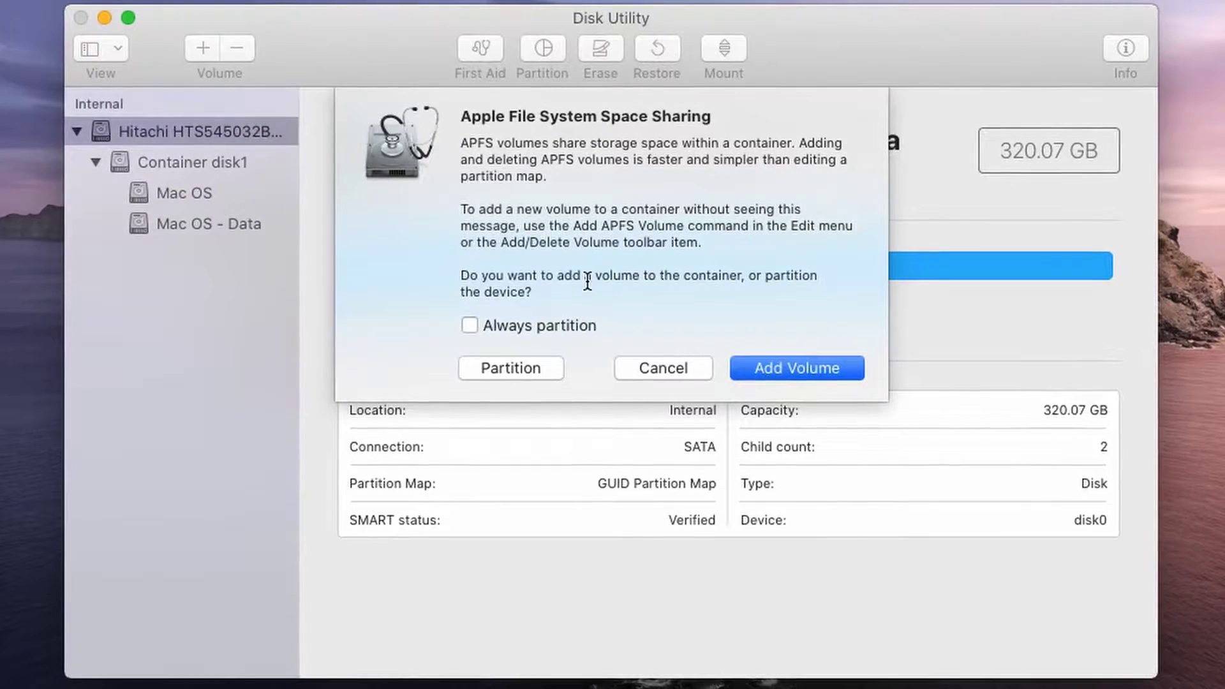
pyautogui.click(496, 368)
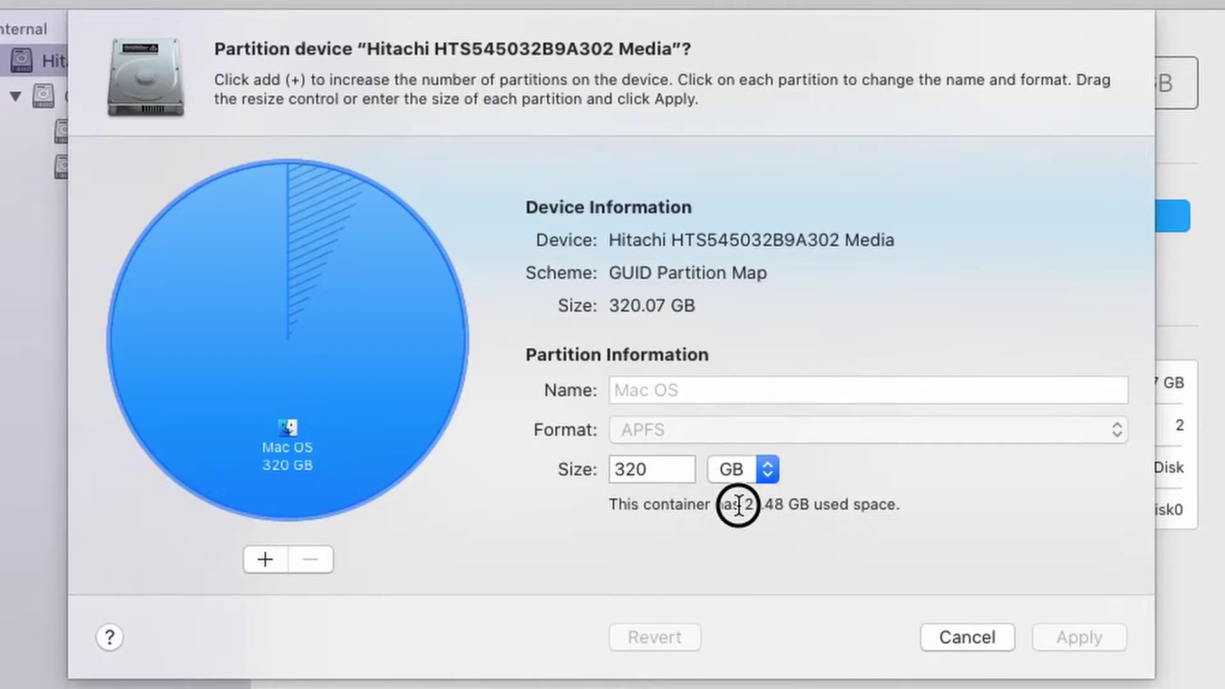
pyautogui.moveTo(738, 506); pyautogui.dragTo(813, 504)
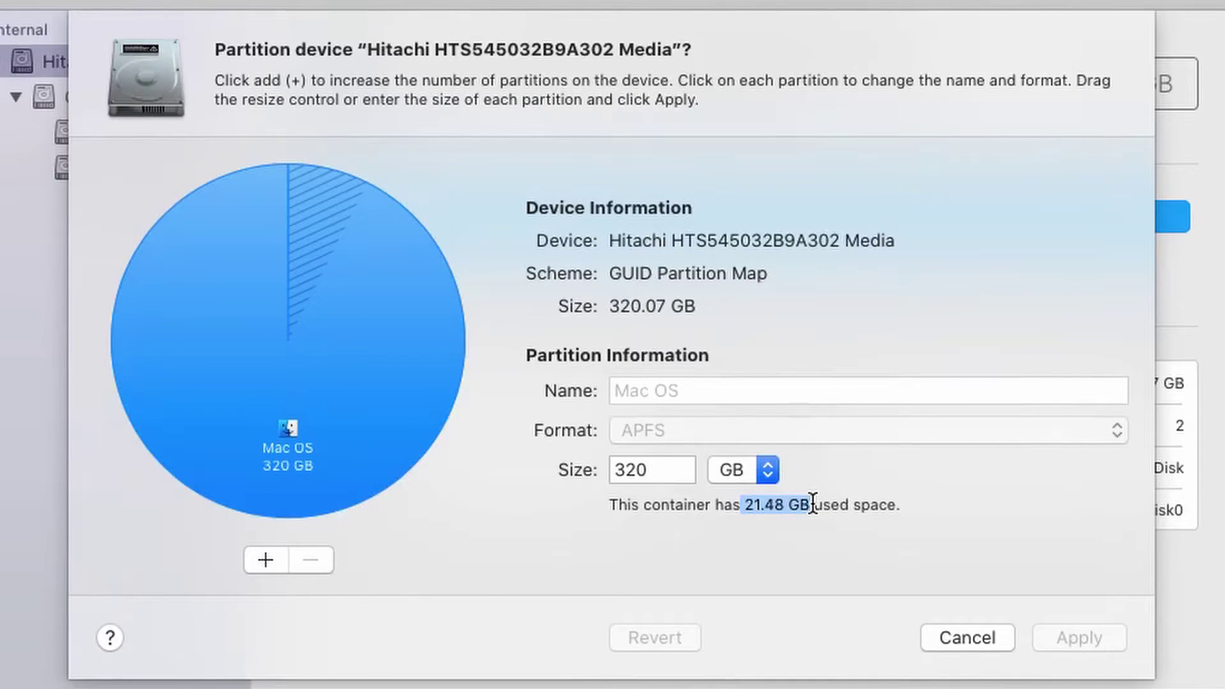
pyautogui.click(321, 197)
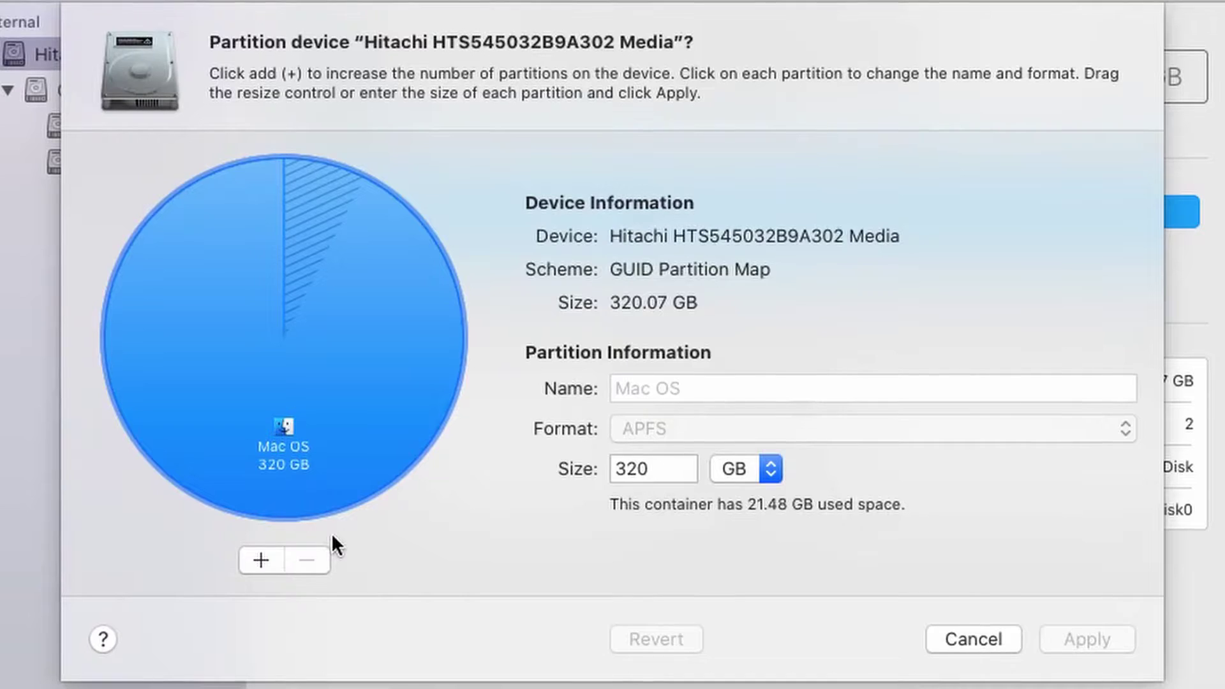
# Add a partition to the disk and size it to 220 GB, leaving 100 GB for Mac OS.
pyautogui.click(260, 564)
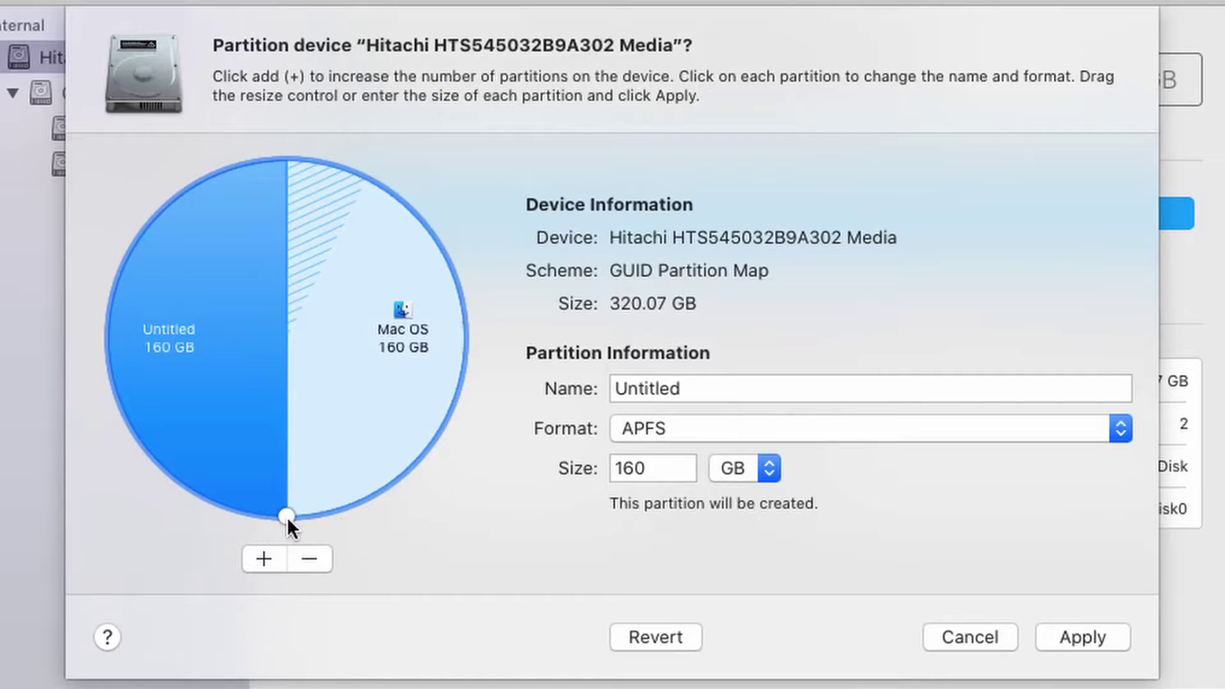
pyautogui.moveTo(287, 516); pyautogui.dragTo(436, 238)
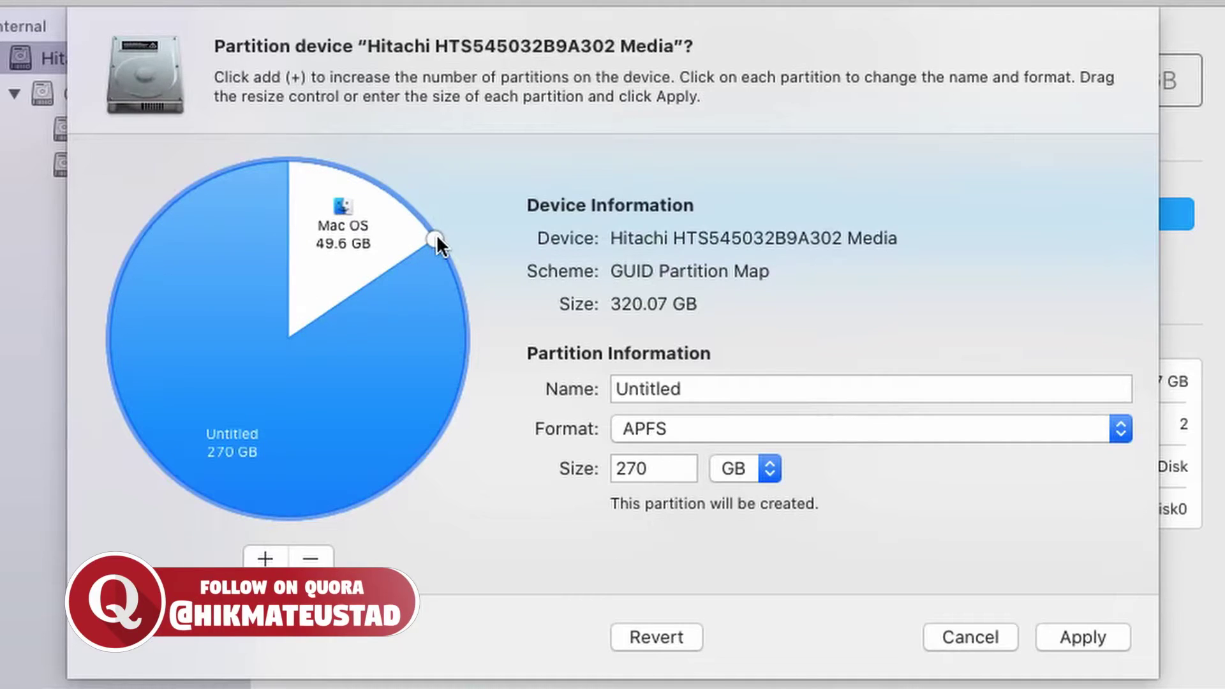
pyautogui.moveTo(437, 241); pyautogui.dragTo(461, 344)
pyautogui.moveTo(454, 413); pyautogui.dragTo(449, 415)
# Name the new partition Data, keep its format as APFS, and apply the partitioning to the disk.
pyautogui.doubleClick(782, 398)
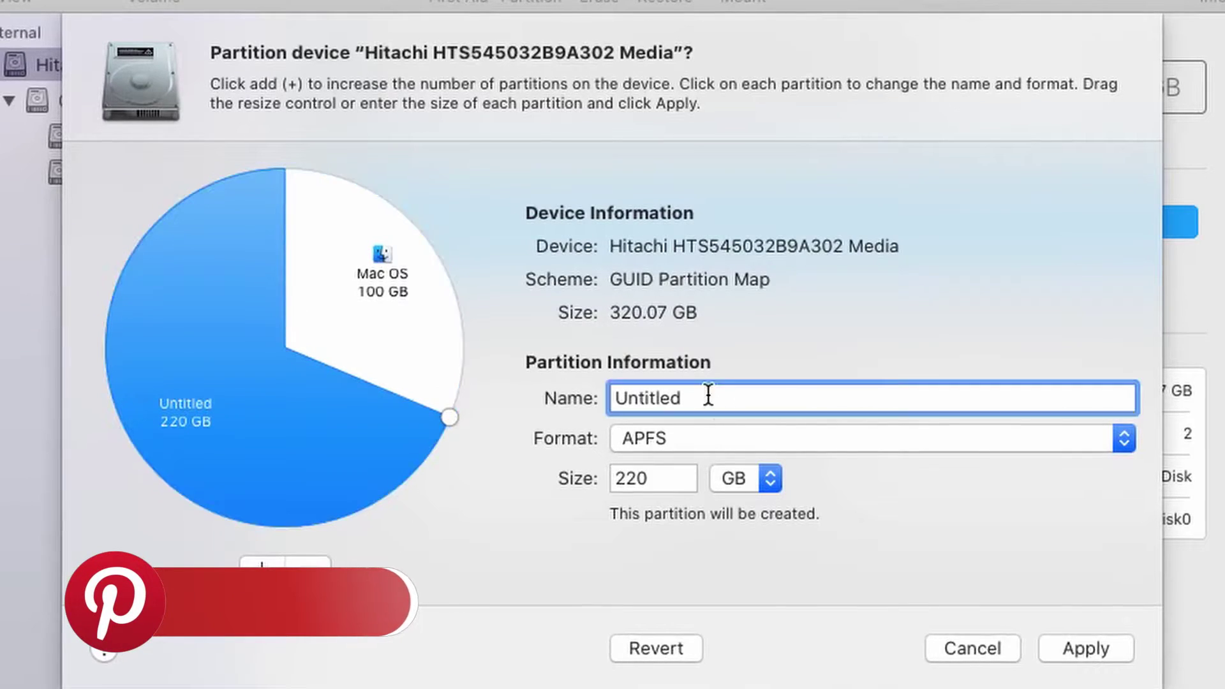
pyautogui.press('BackSpace')
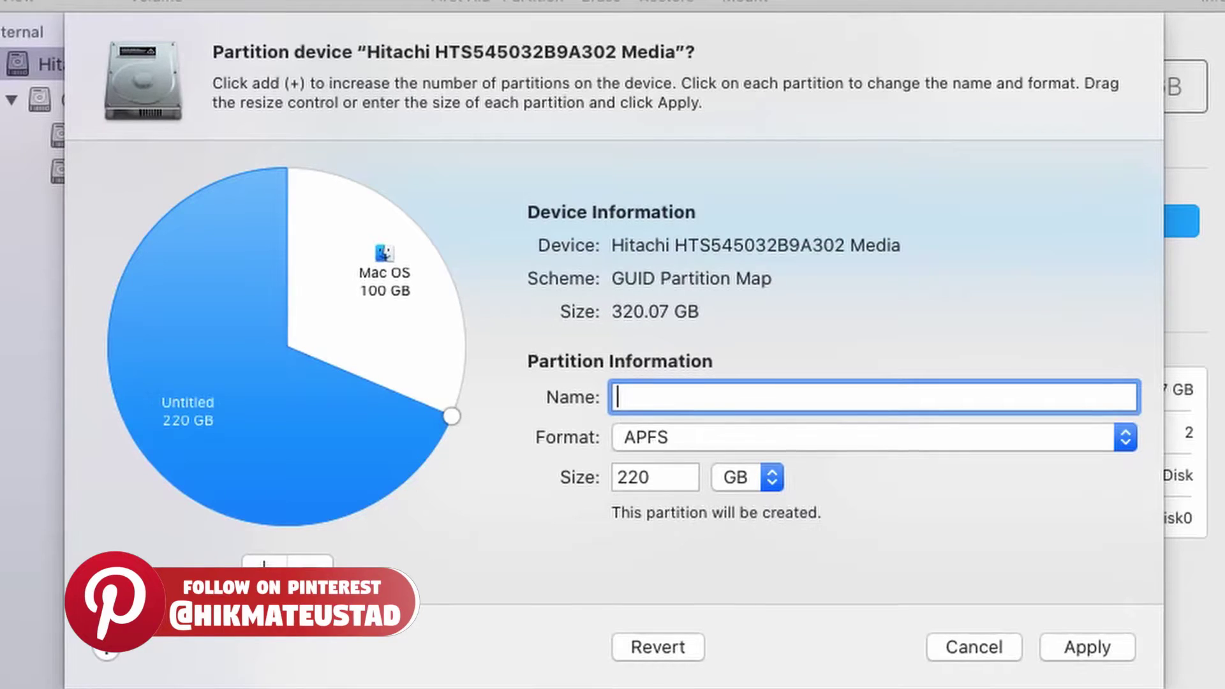
pyautogui.write('Data')
pyautogui.click(1123, 440)
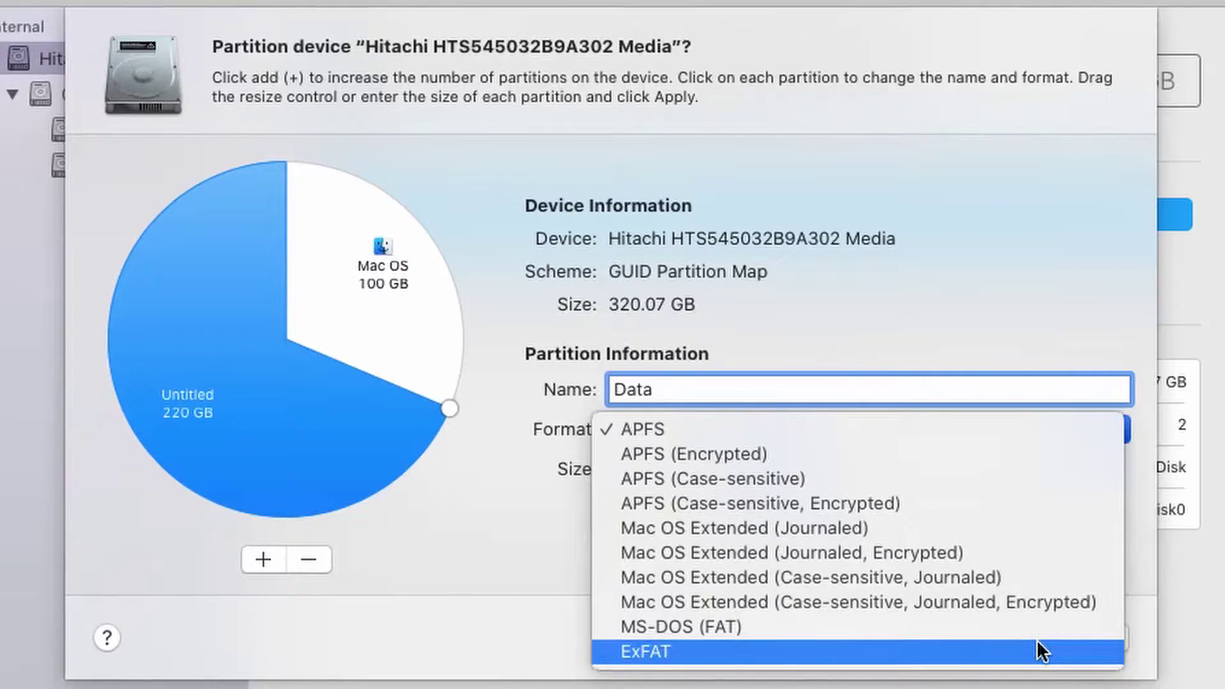
pyautogui.click(1027, 428)
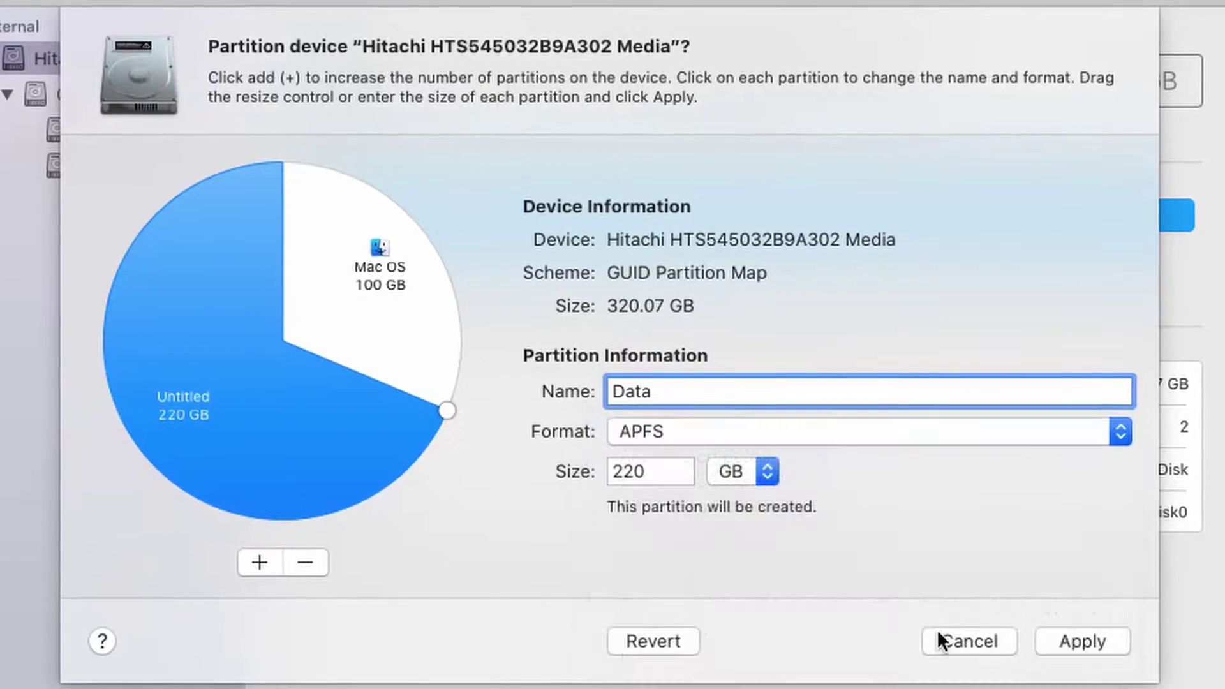
pyautogui.click(1082, 642)
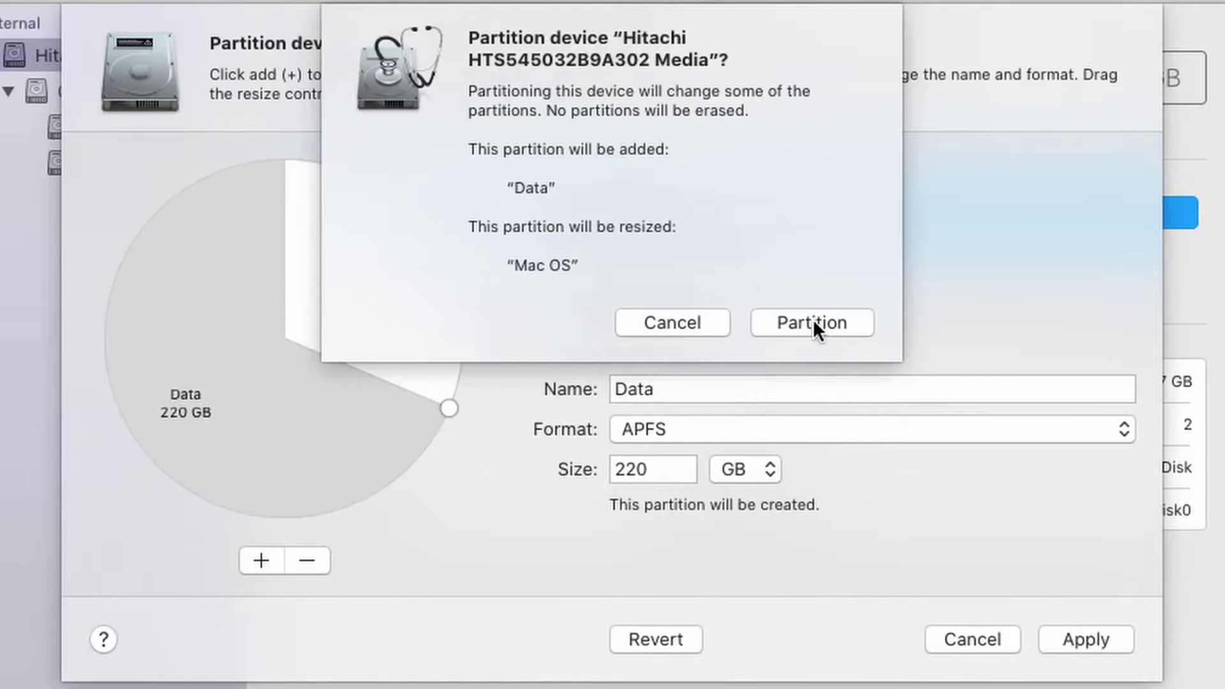
pyautogui.click(813, 320)
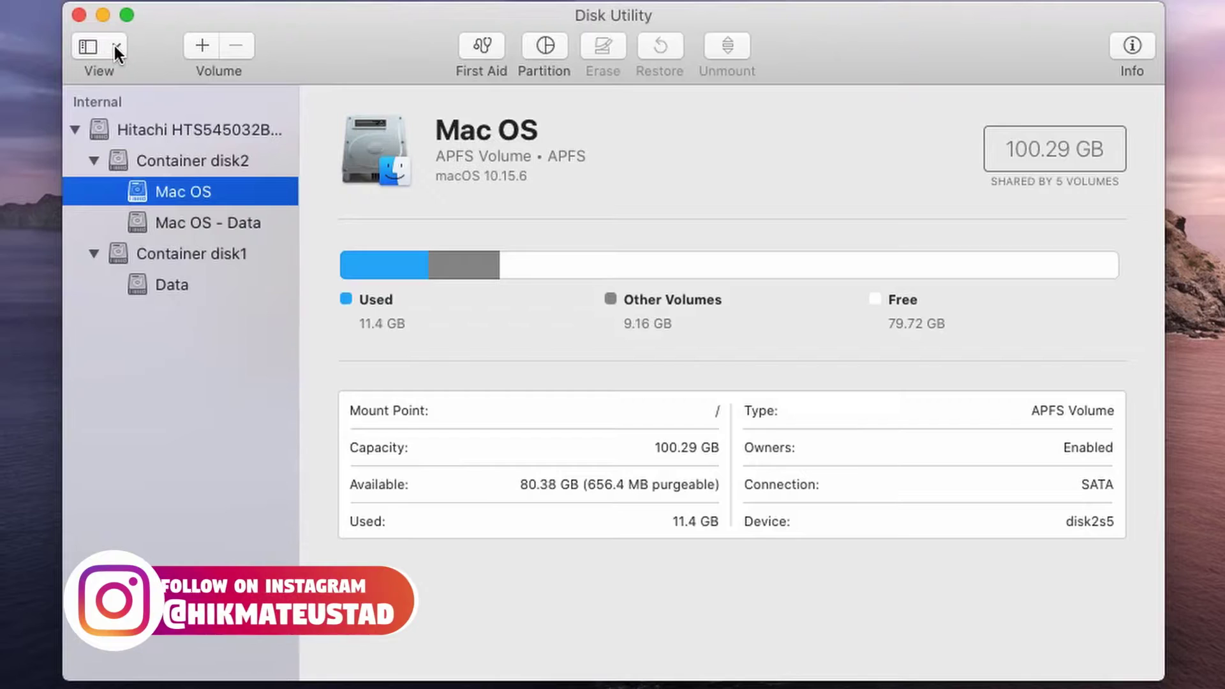
# View the details of the Data volume in Container disk1.
pyautogui.press('Down')
pyautogui.press('Down')
pyautogui.press('Down')
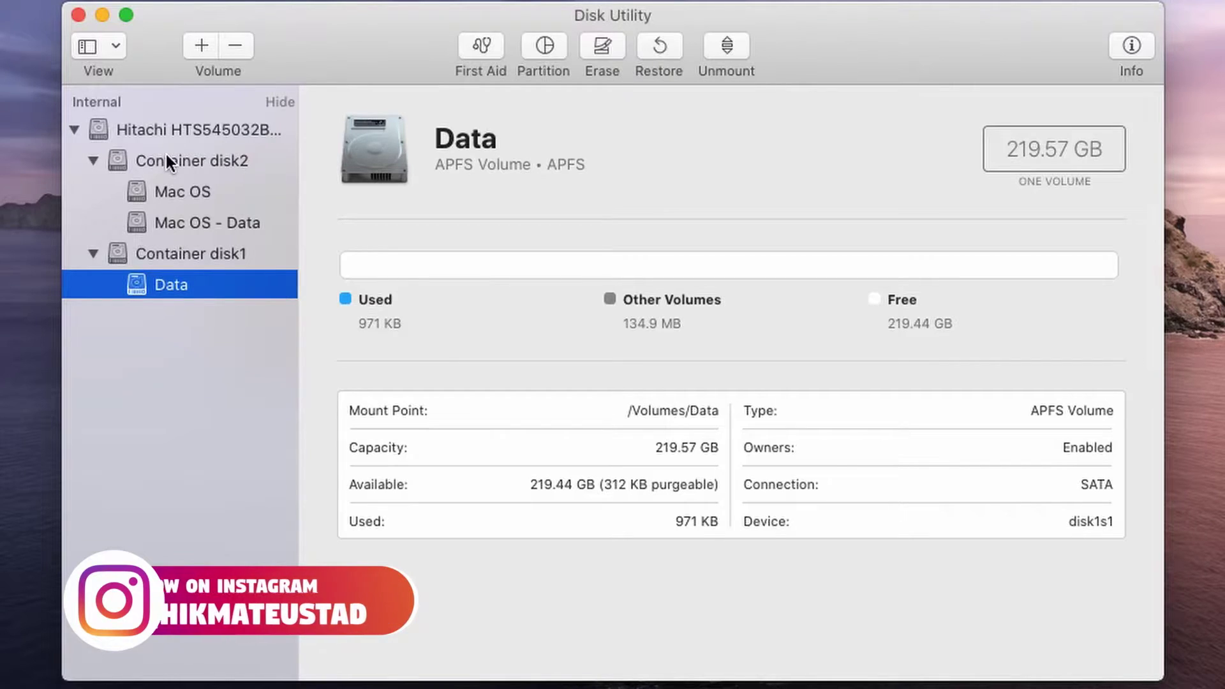
# Run First Aid on the whole Hitachi disk and close its report once it completes.
pyautogui.click(163, 133)
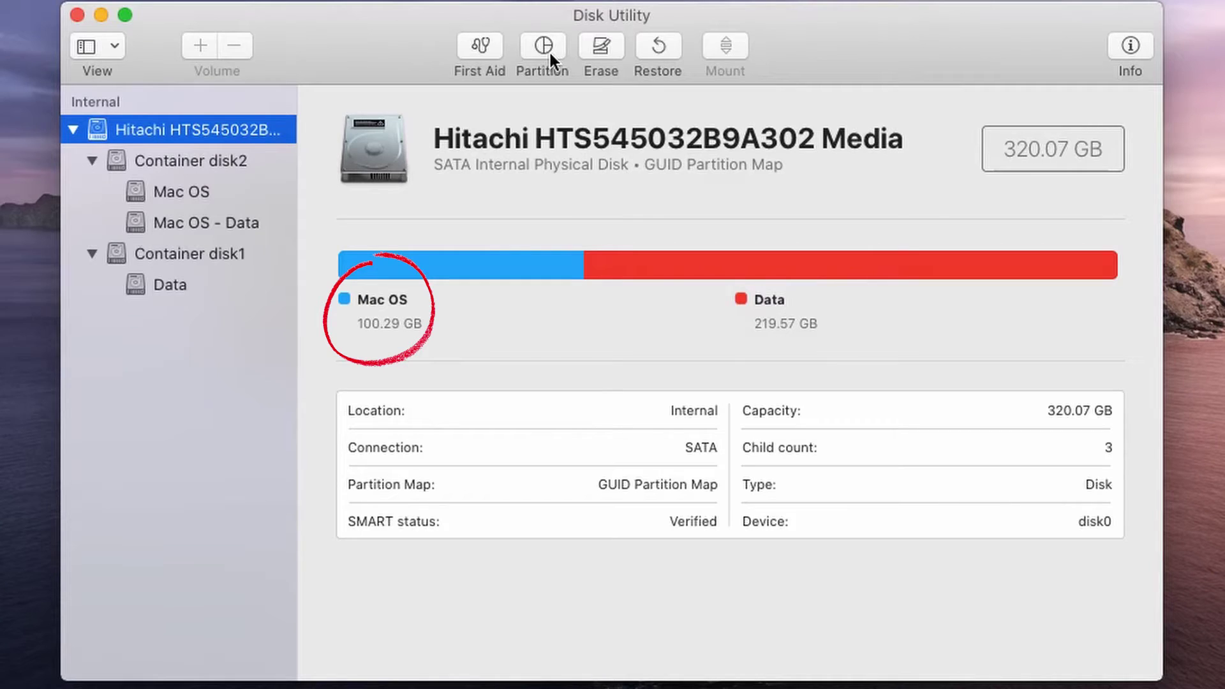
pyautogui.click(479, 45)
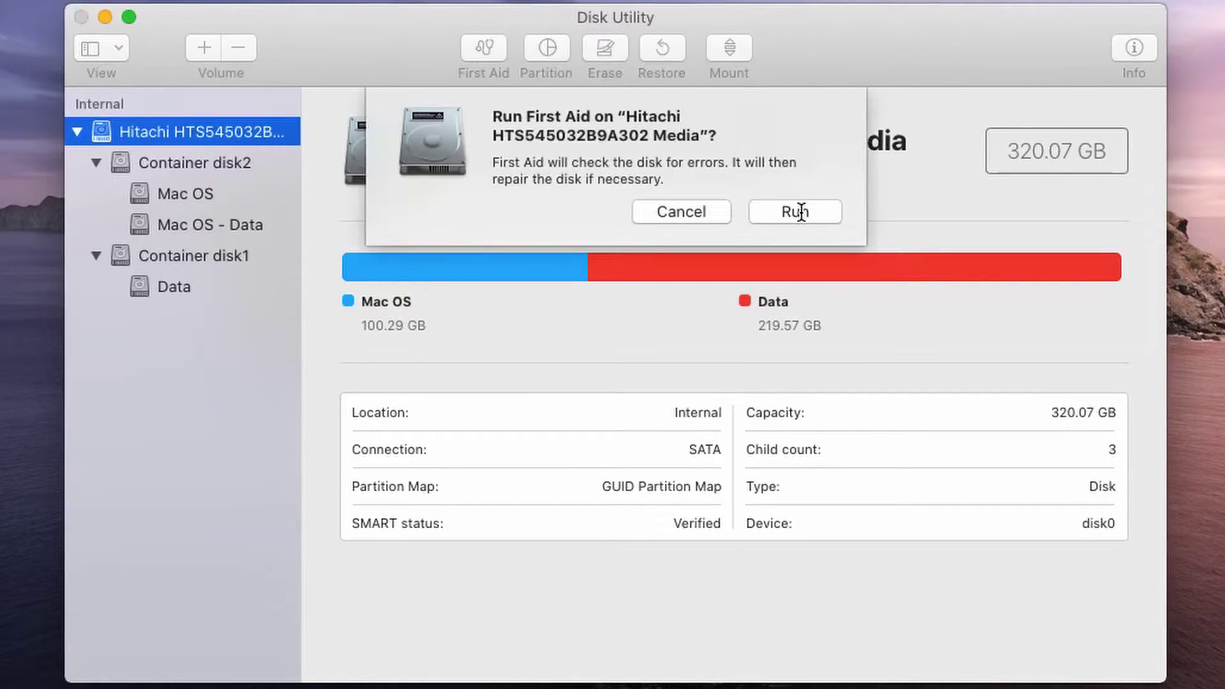
pyautogui.click(797, 212)
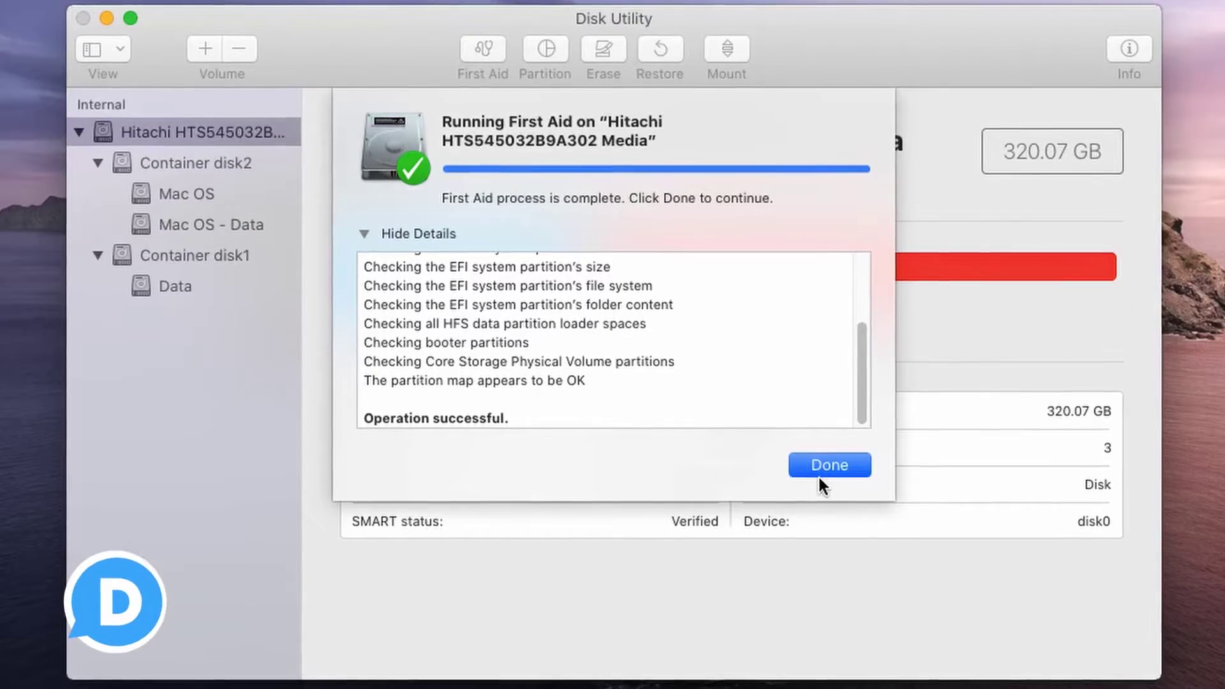
pyautogui.click(820, 479)
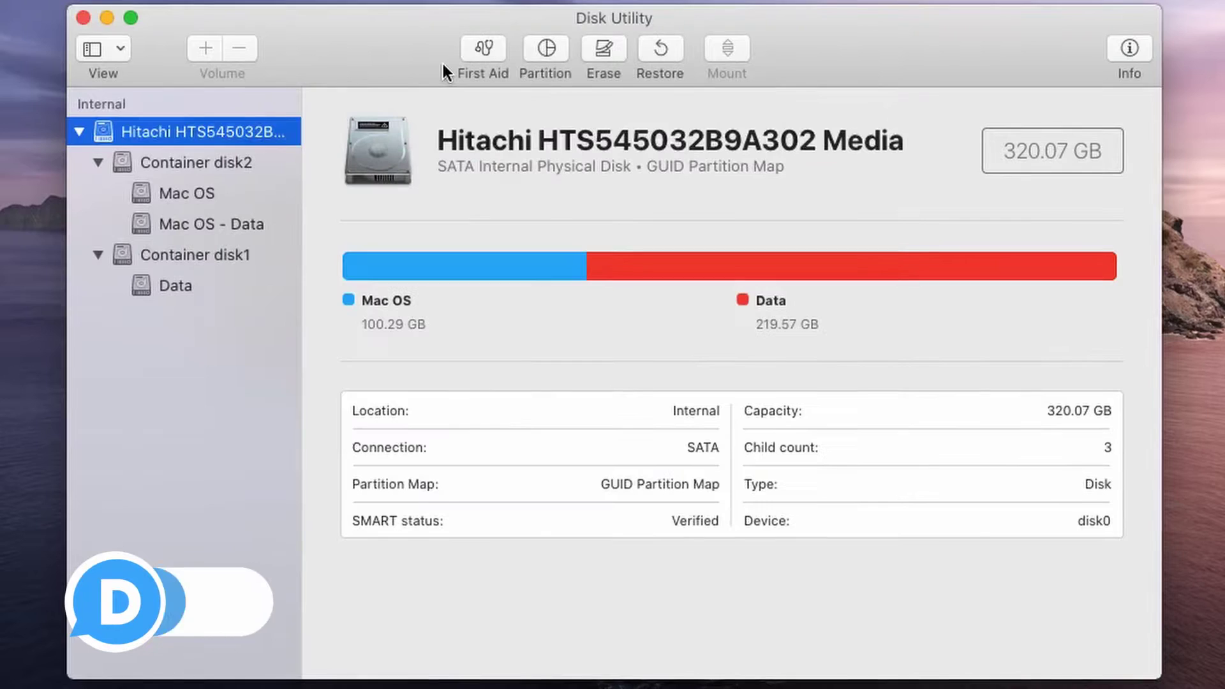
# Open the partition layout of the Hitachi disk.
pyautogui.click(546, 52)
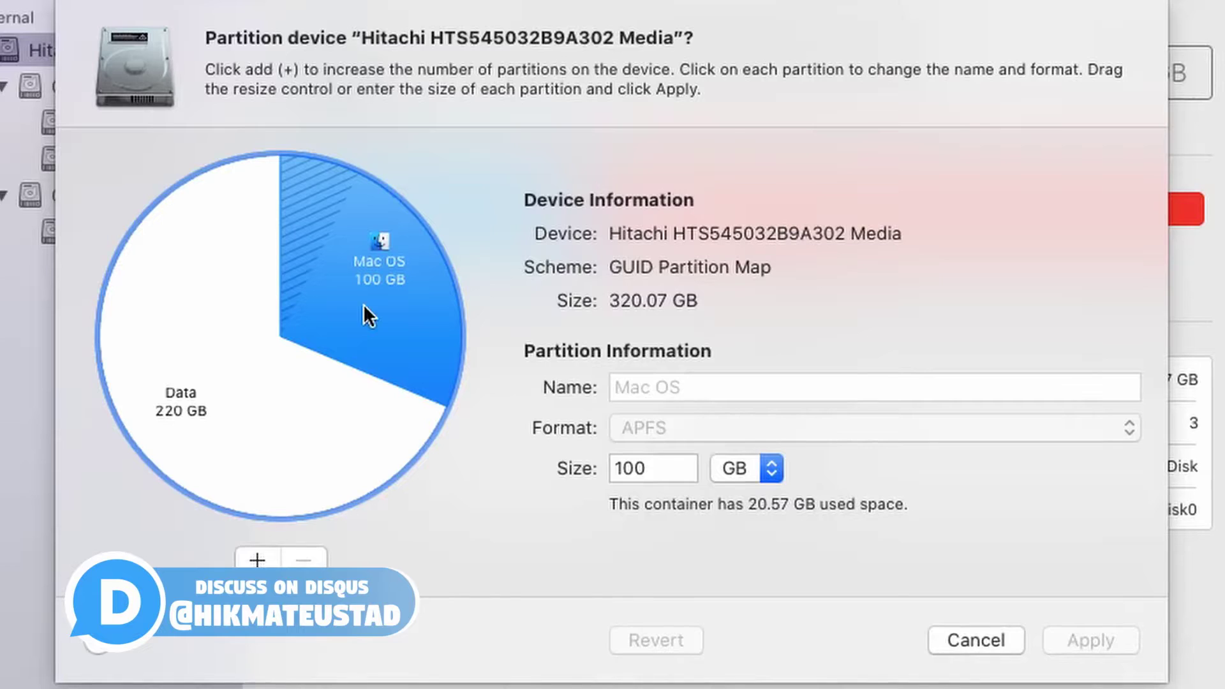
# Switch the Mac OS partition's size unit to MB and back to GB.
pyautogui.click(771, 465)
pyautogui.click(733, 440)
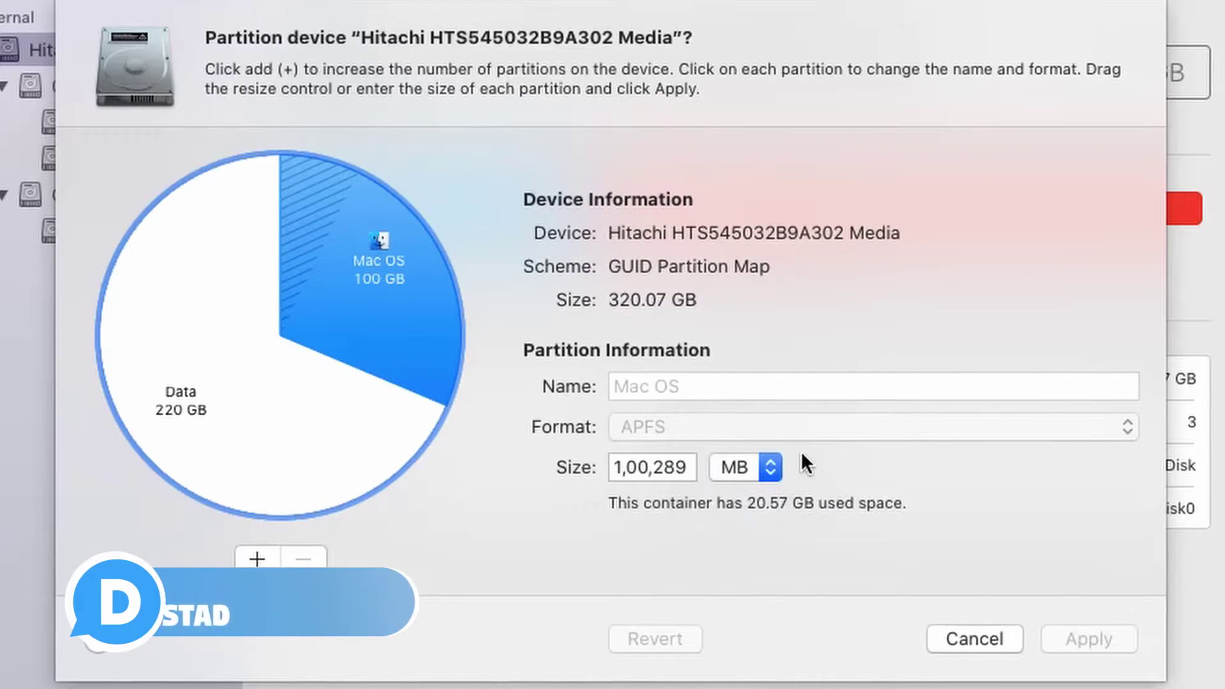
pyautogui.click(771, 464)
pyautogui.click(737, 463)
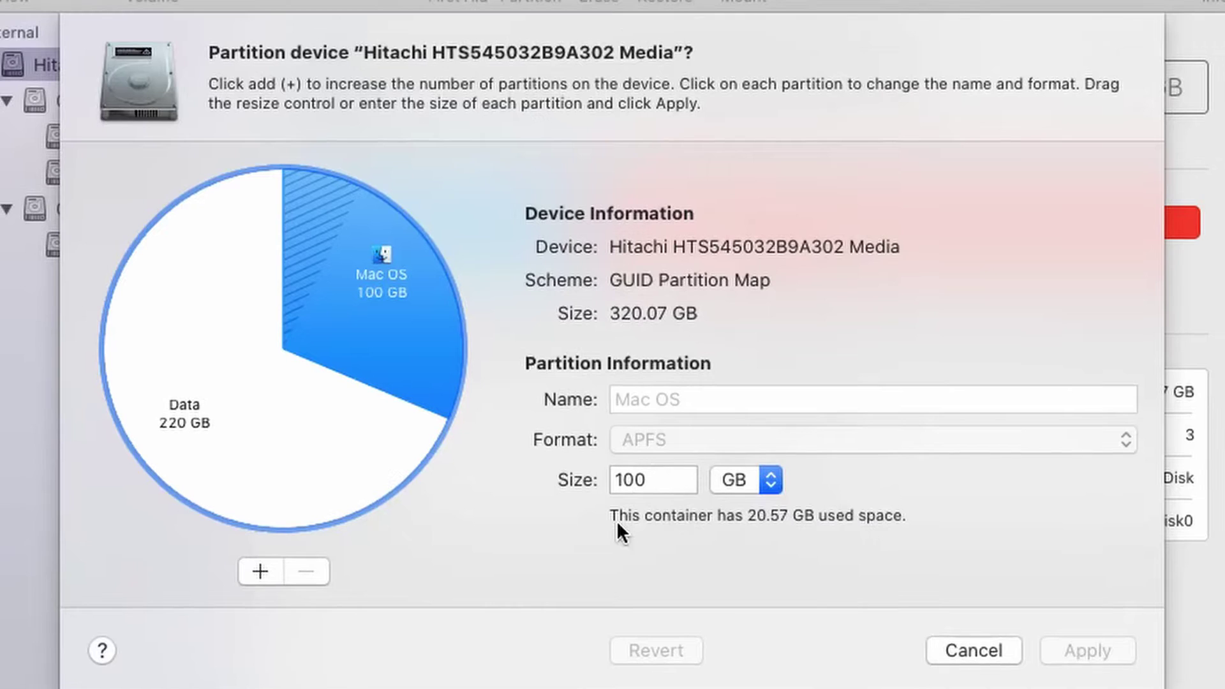
# Split the Data partition by adding a new partition and set the new one's size to 150 GB.
pyautogui.click(359, 449)
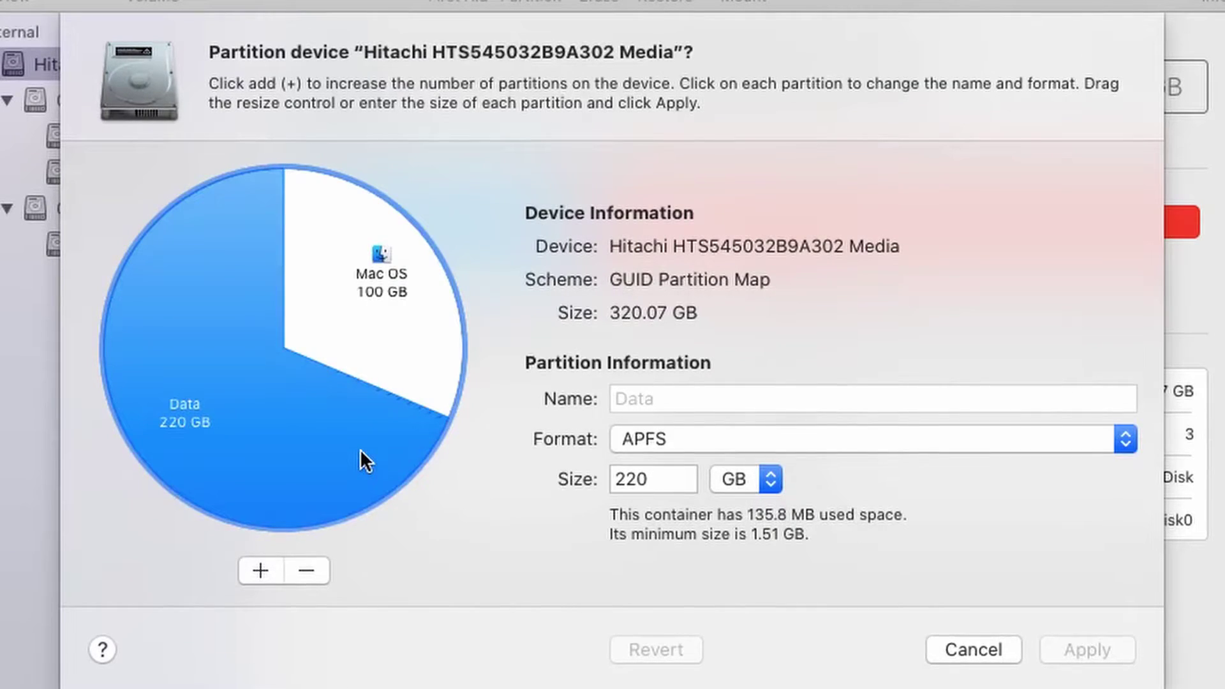
pyautogui.click(260, 569)
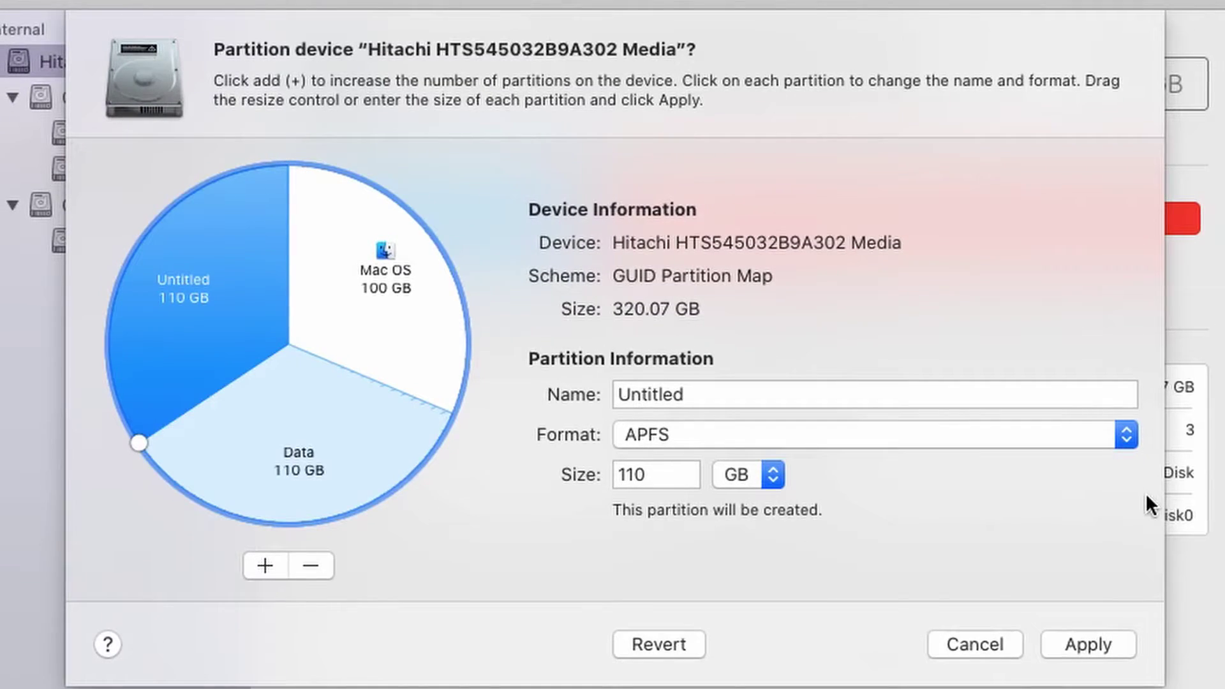
pyautogui.doubleClick(656, 477)
pyautogui.press('BackSpace')
pyautogui.write('150')
pyautogui.press('Return')
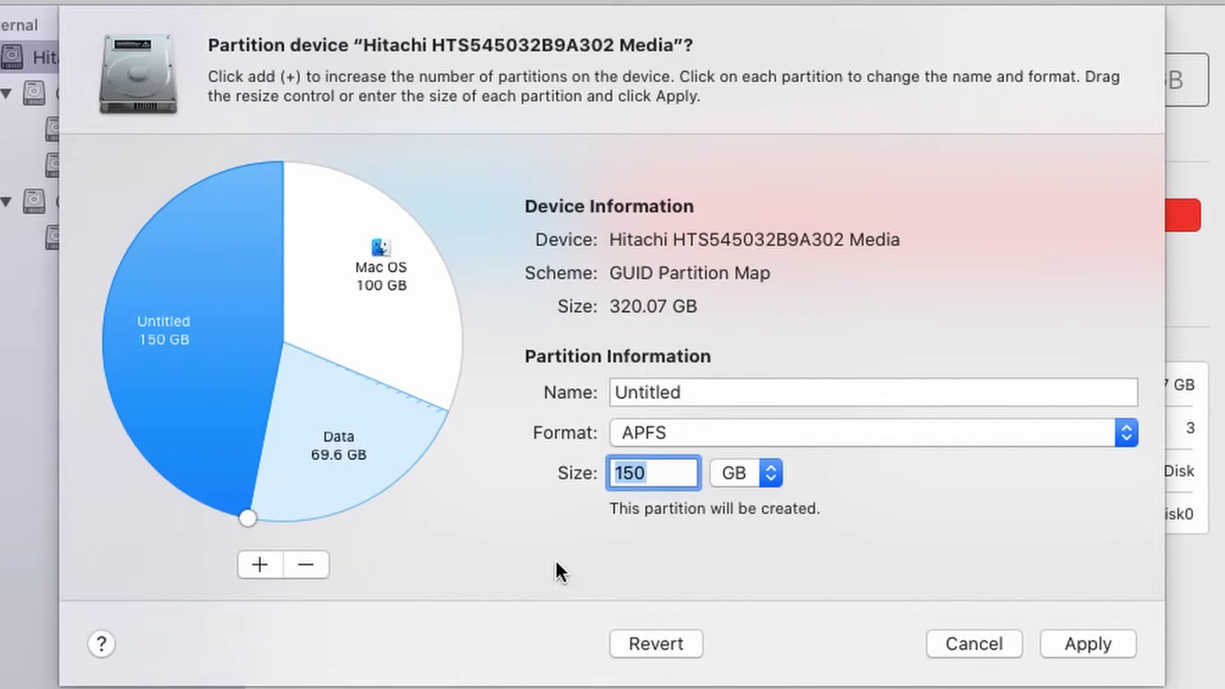
# Name the new 150 GB partition Games and apply the partitioning to the disk.
pyautogui.press('Tab')
pyautogui.press('BackSpace')
pyautogui.write('Games')
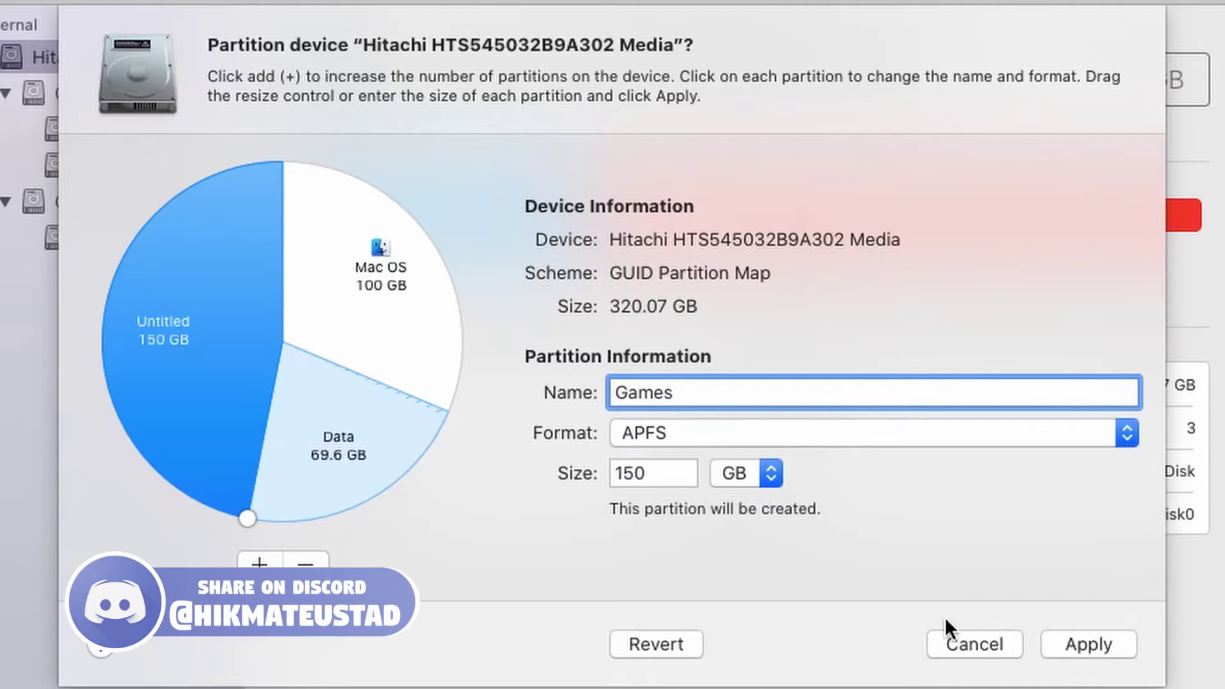
pyautogui.click(1080, 641)
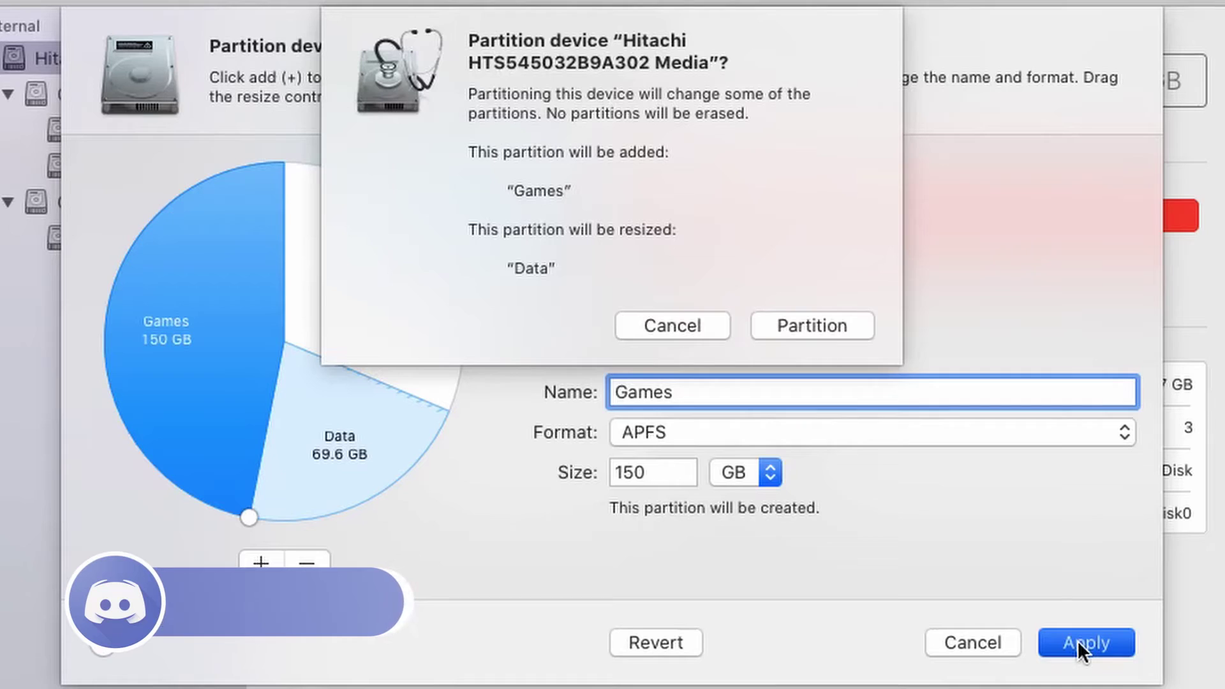
pyautogui.click(806, 327)
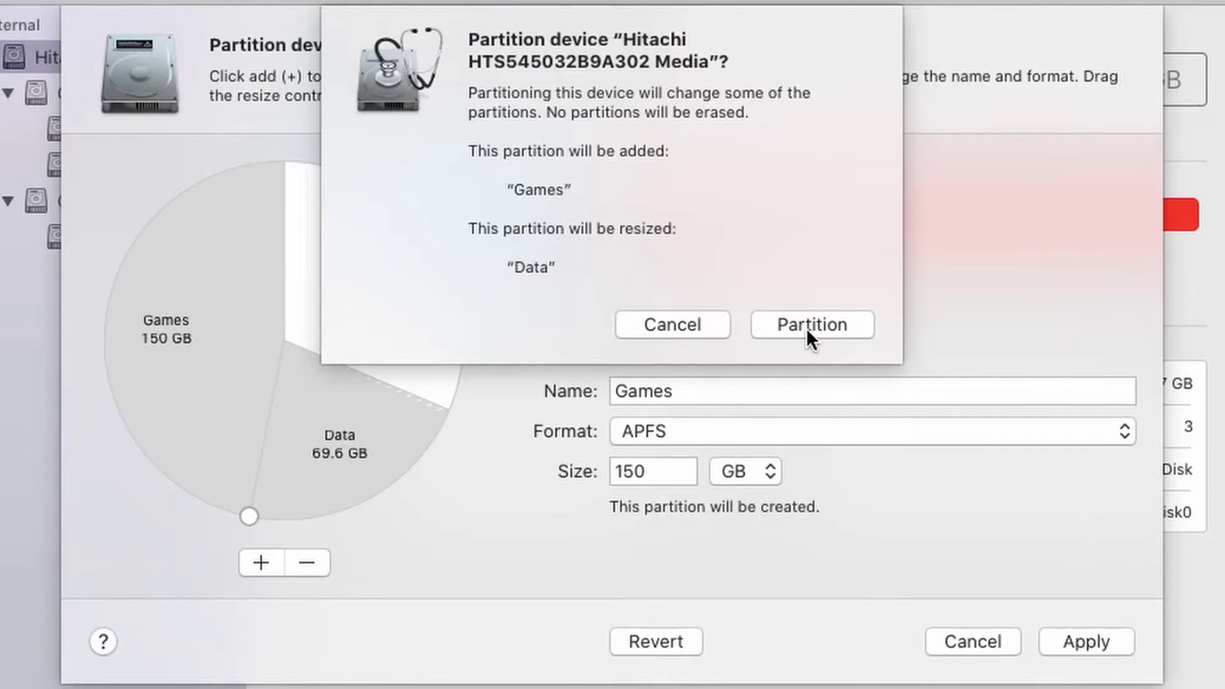
# Confirm the partitioning that adds Games and resizes Data on the Hitachi disk, and dismiss the finished operation's report.
pyautogui.click(802, 325)
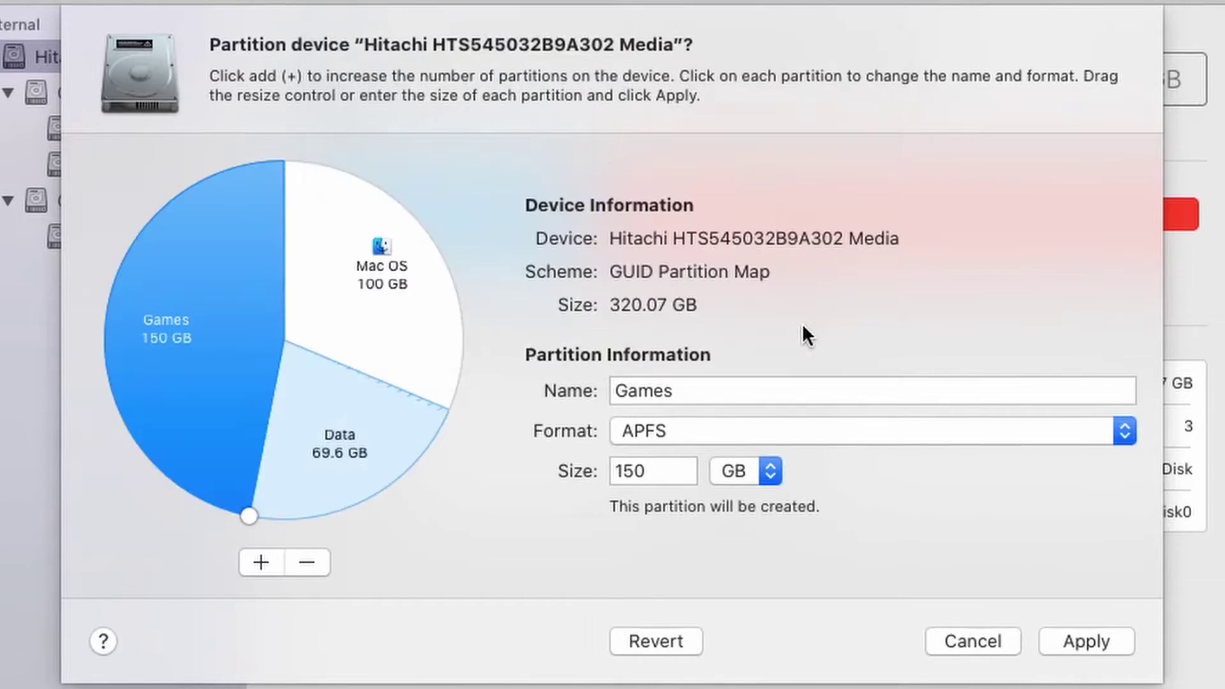
pyautogui.press('Escape')
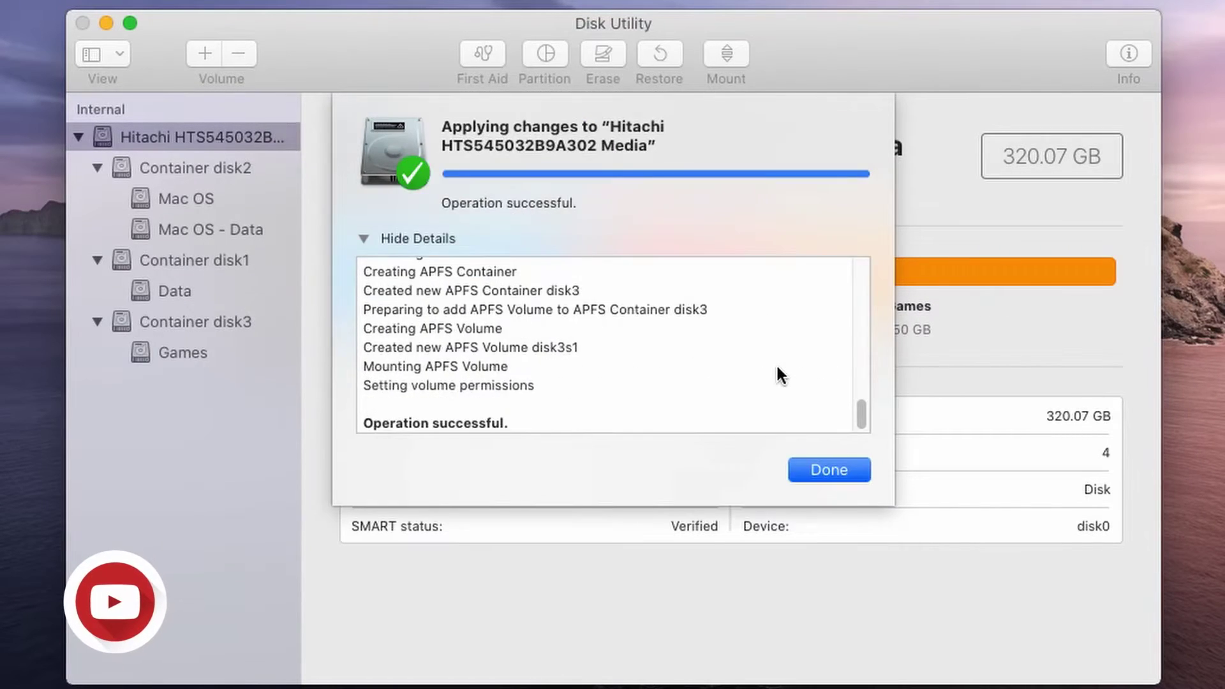
pyautogui.click(811, 471)
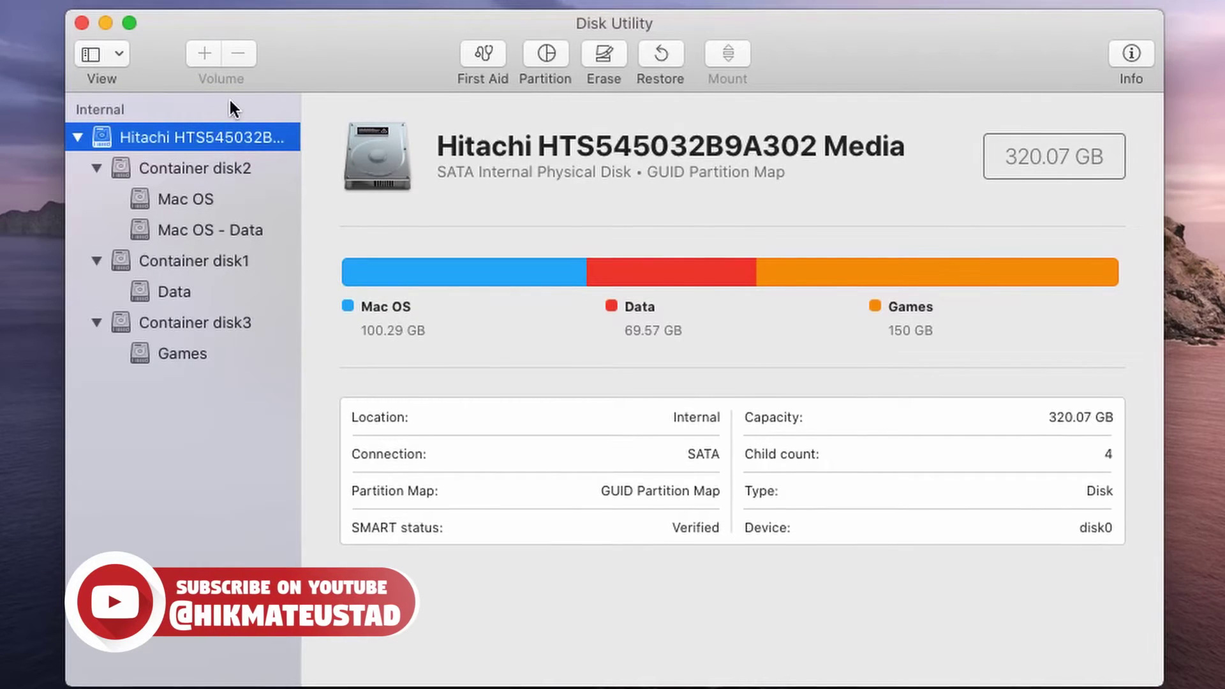
# Split the Games partition by adding a new partition to the Hitachi disk's layout and set the new one's size to 20 GB.
pyautogui.click(545, 55)
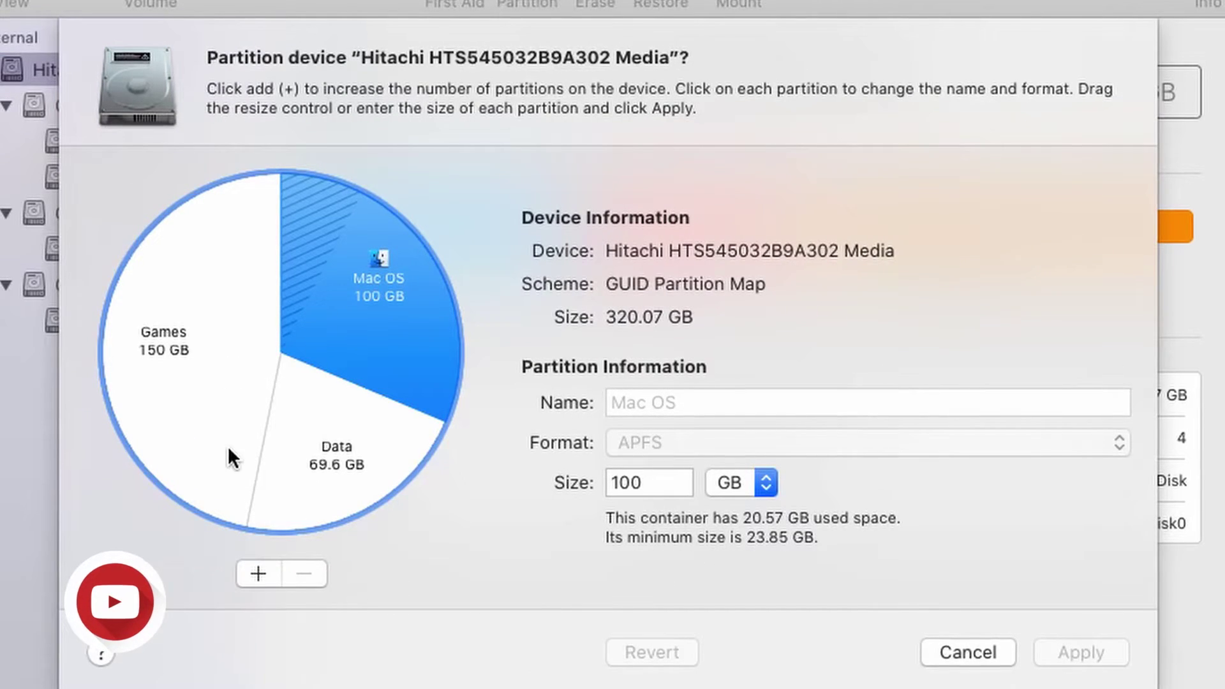
pyautogui.click(318, 462)
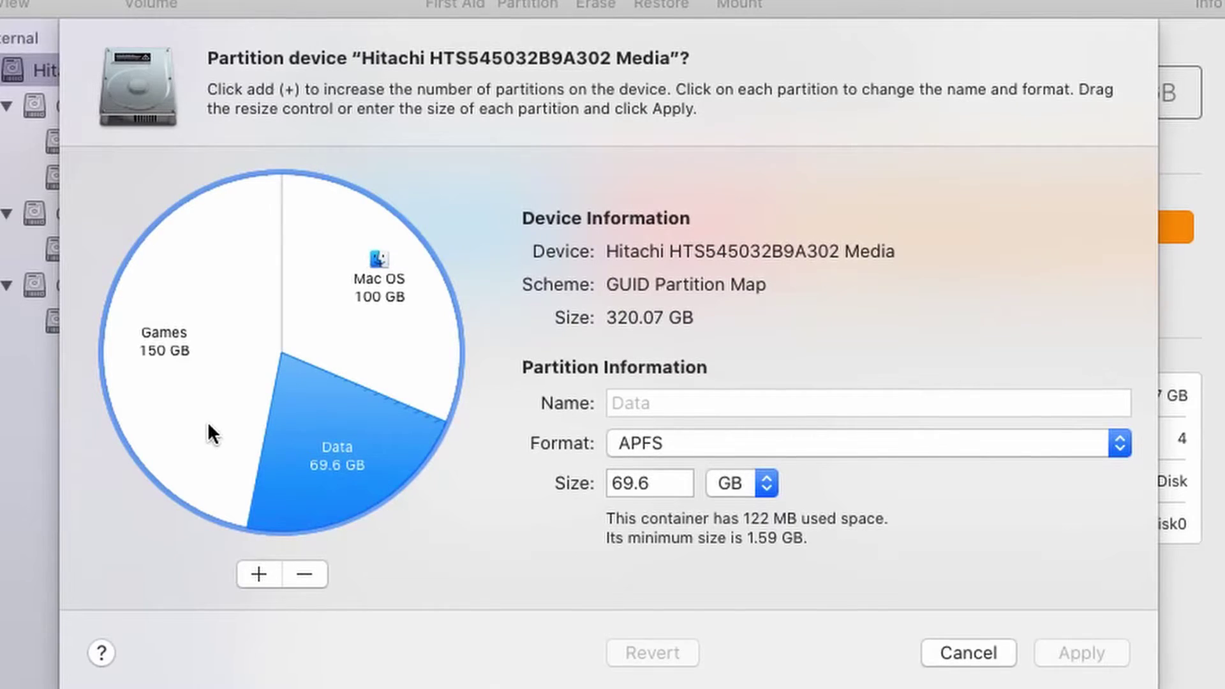
pyautogui.click(181, 388)
pyautogui.click(258, 573)
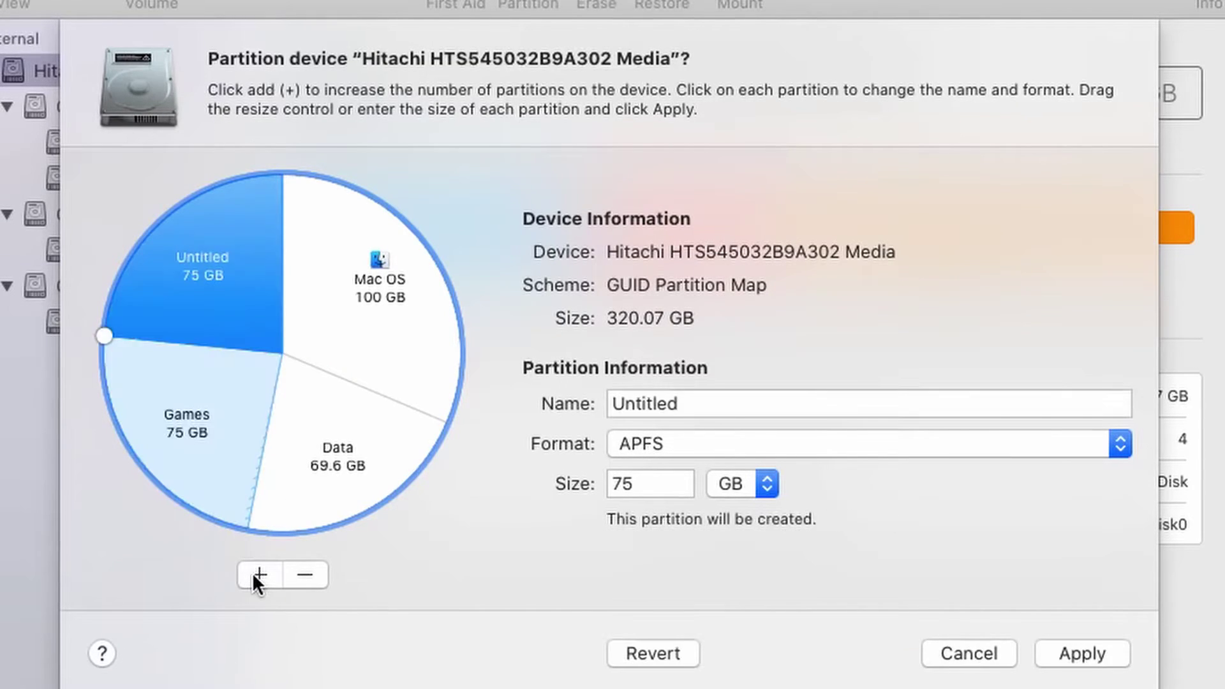
pyautogui.doubleClick(649, 485)
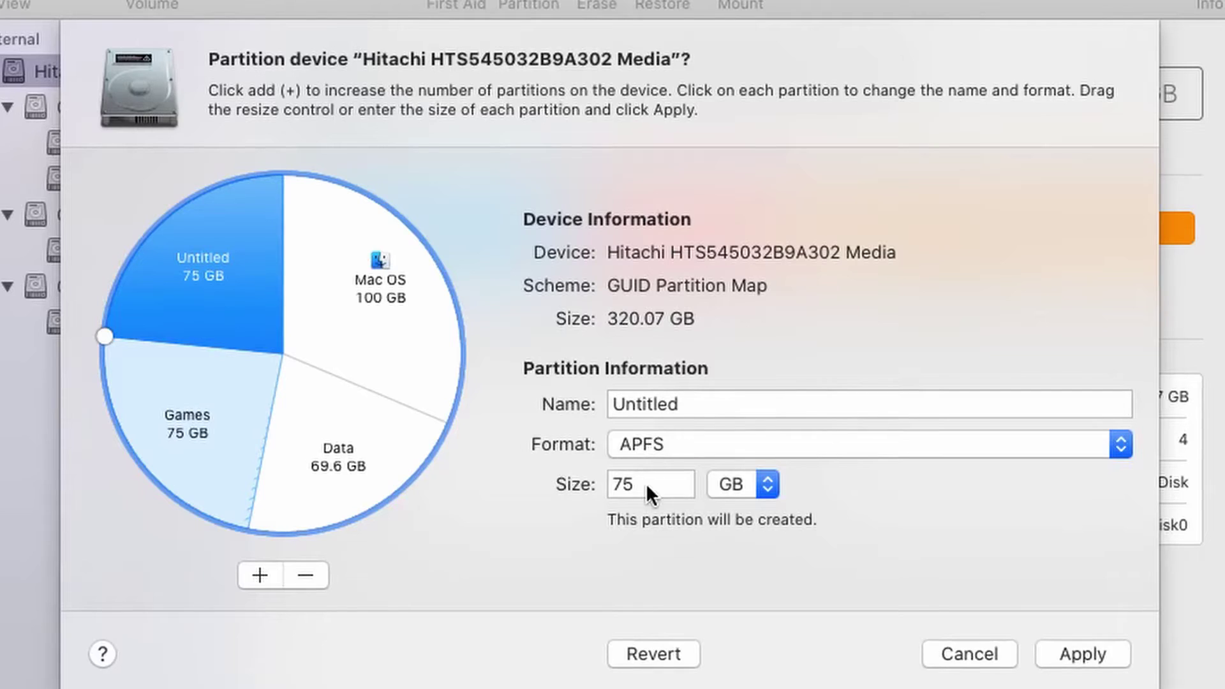
pyautogui.press('BackSpace')
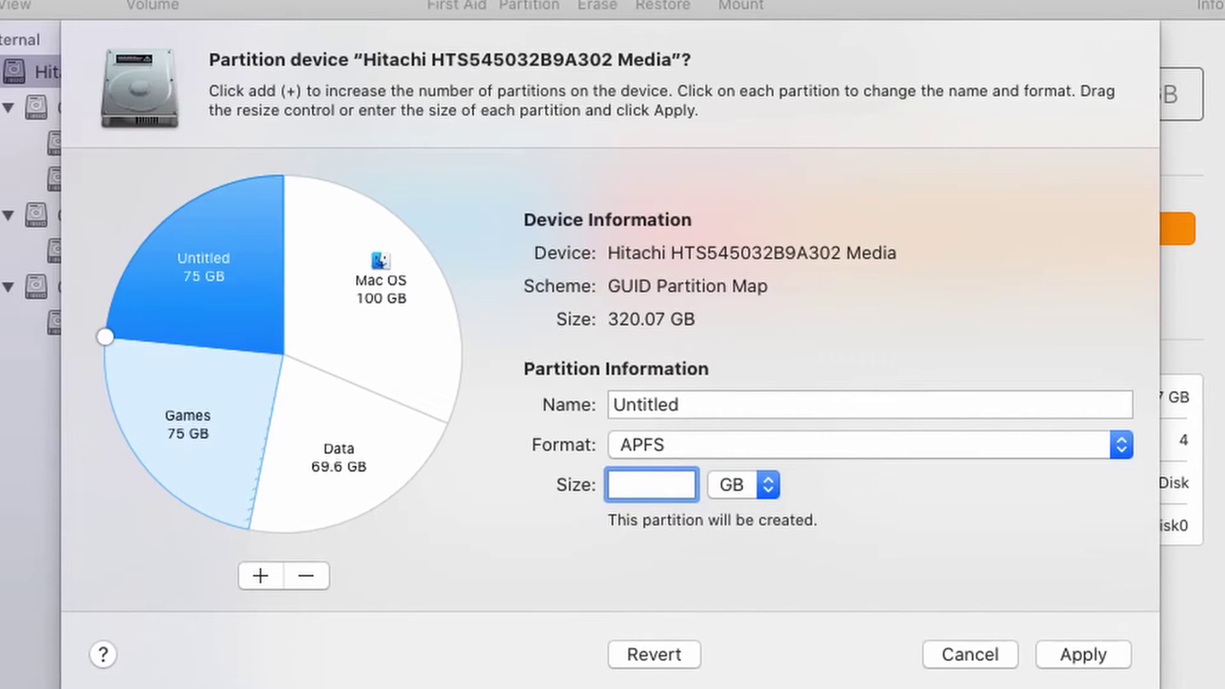
pyautogui.press('Return')
# Name the new 20 GB partition Music, apply and confirm the partitioning, and dismiss the operation report.
pyautogui.doubleClick(725, 412)
pyautogui.press('BackSpace')
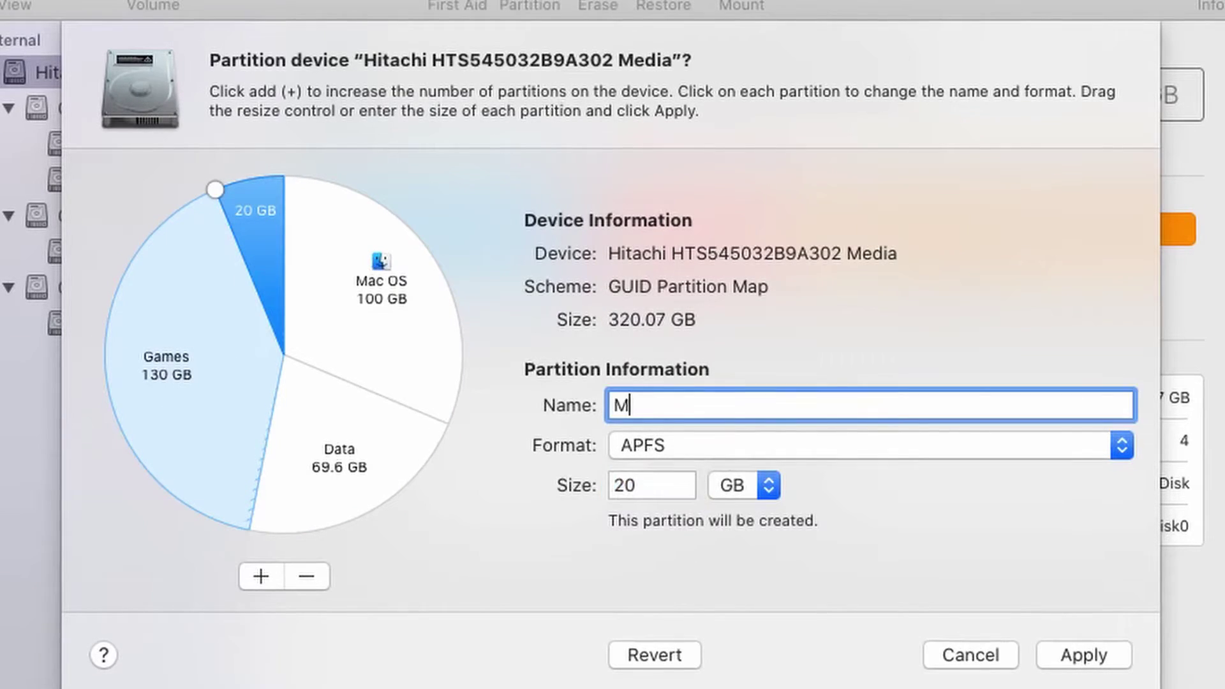
pyautogui.press('Return')
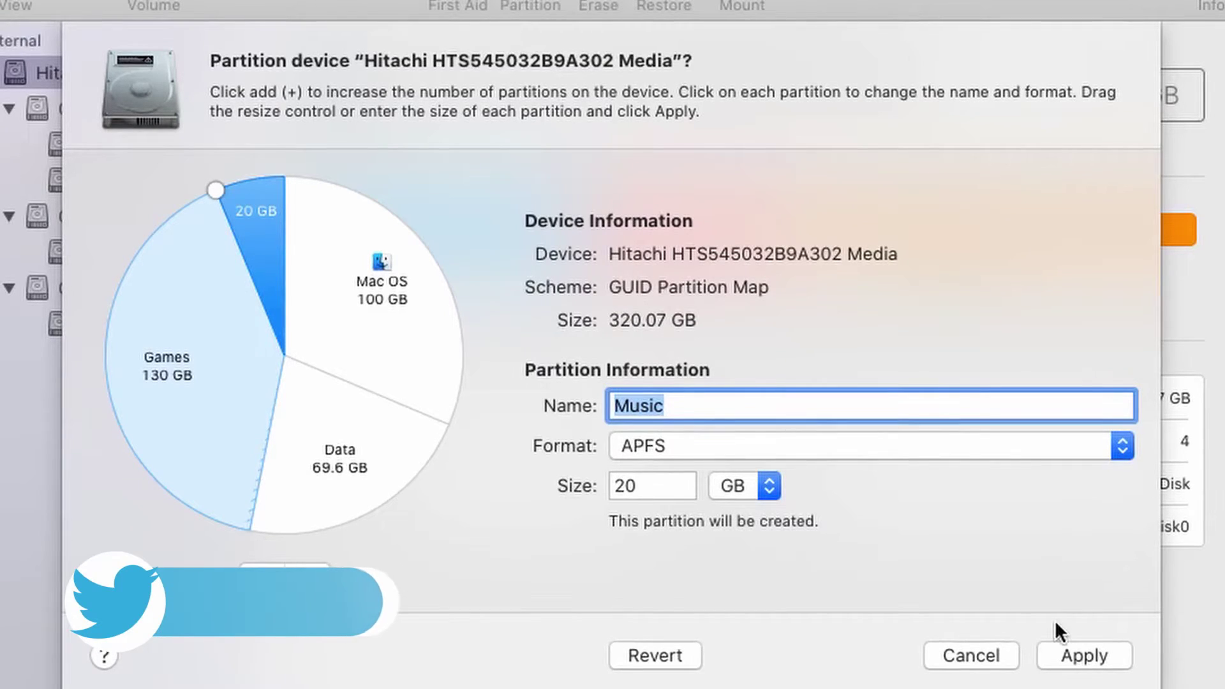
pyautogui.click(1076, 655)
pyautogui.click(791, 335)
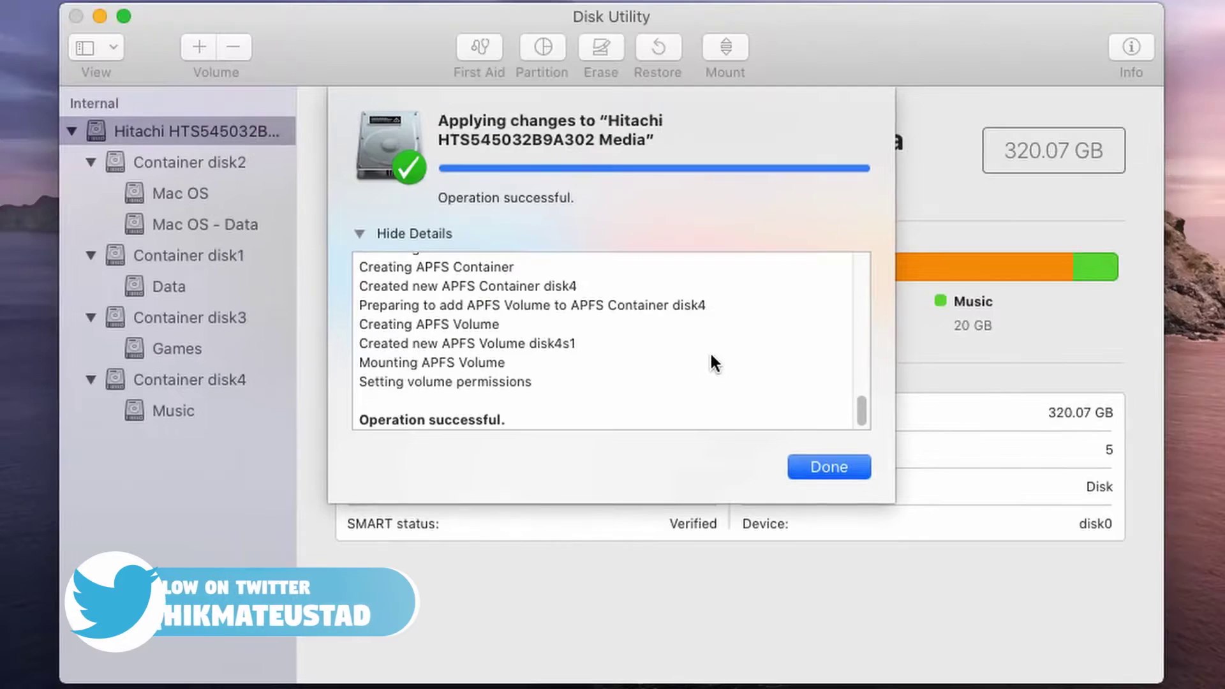
pyautogui.click(830, 467)
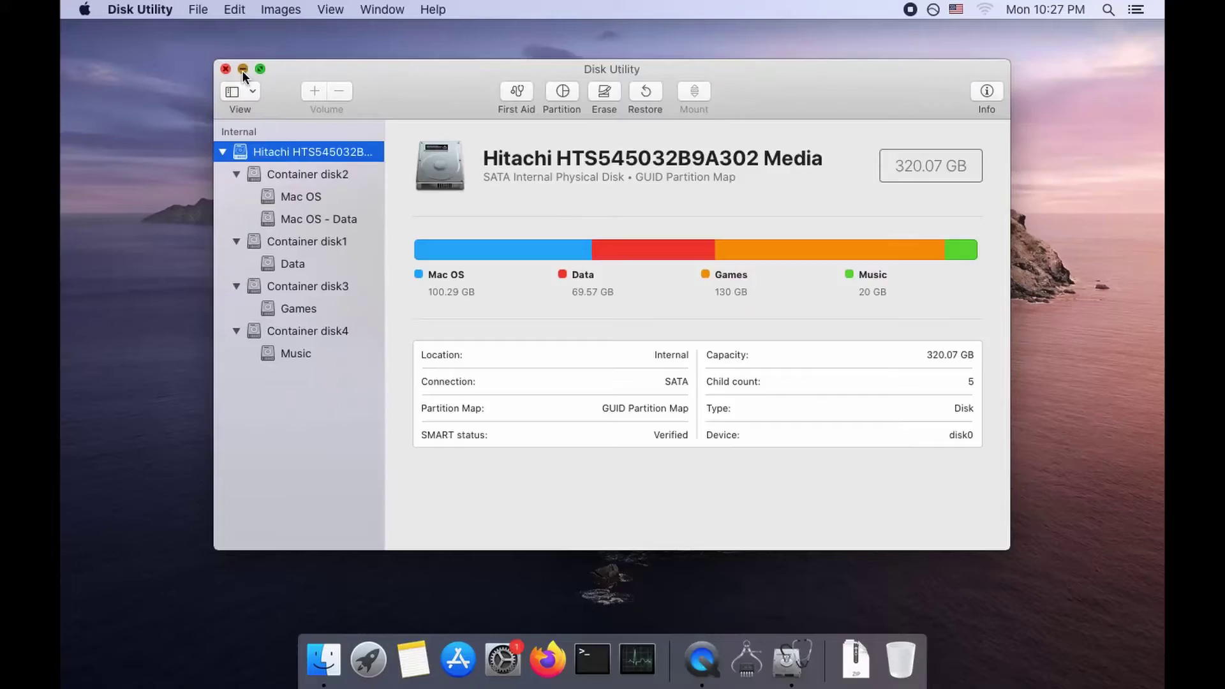
# Minimise Disk Utility and view the computer, home folder, Data, Games and Music locations in a new Finder window.
pyautogui.click(101, 17)
pyautogui.press('super+n')
pyautogui.click(135, 421)
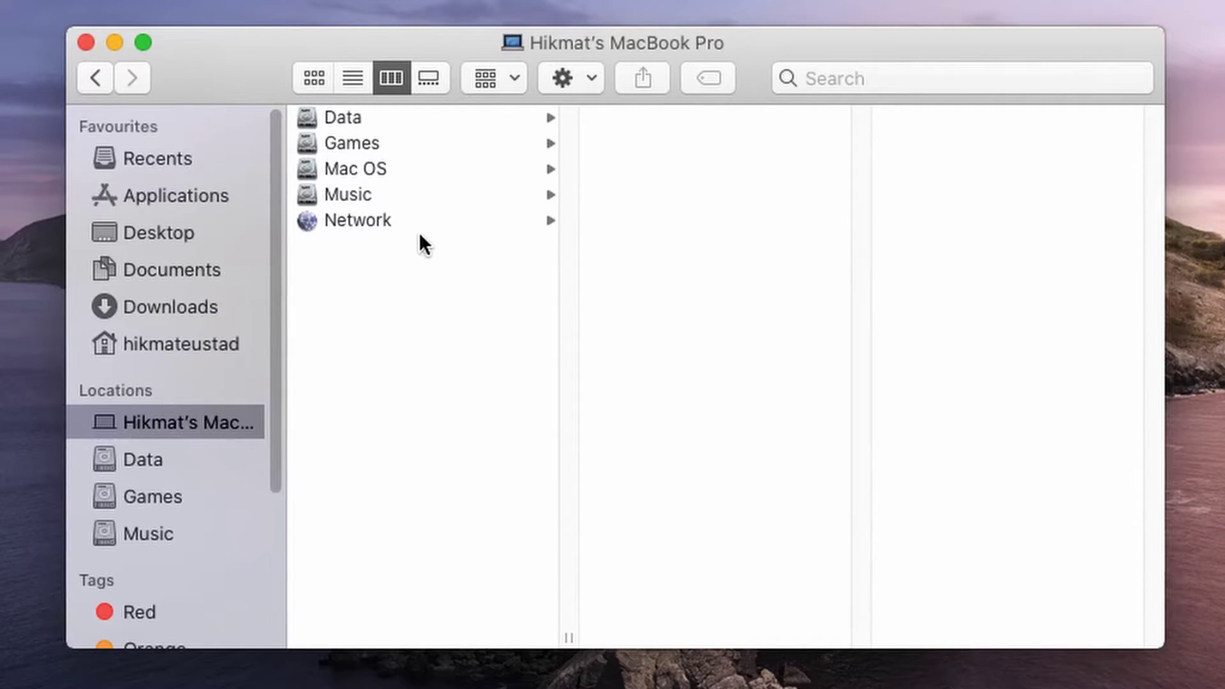
pyautogui.click(157, 340)
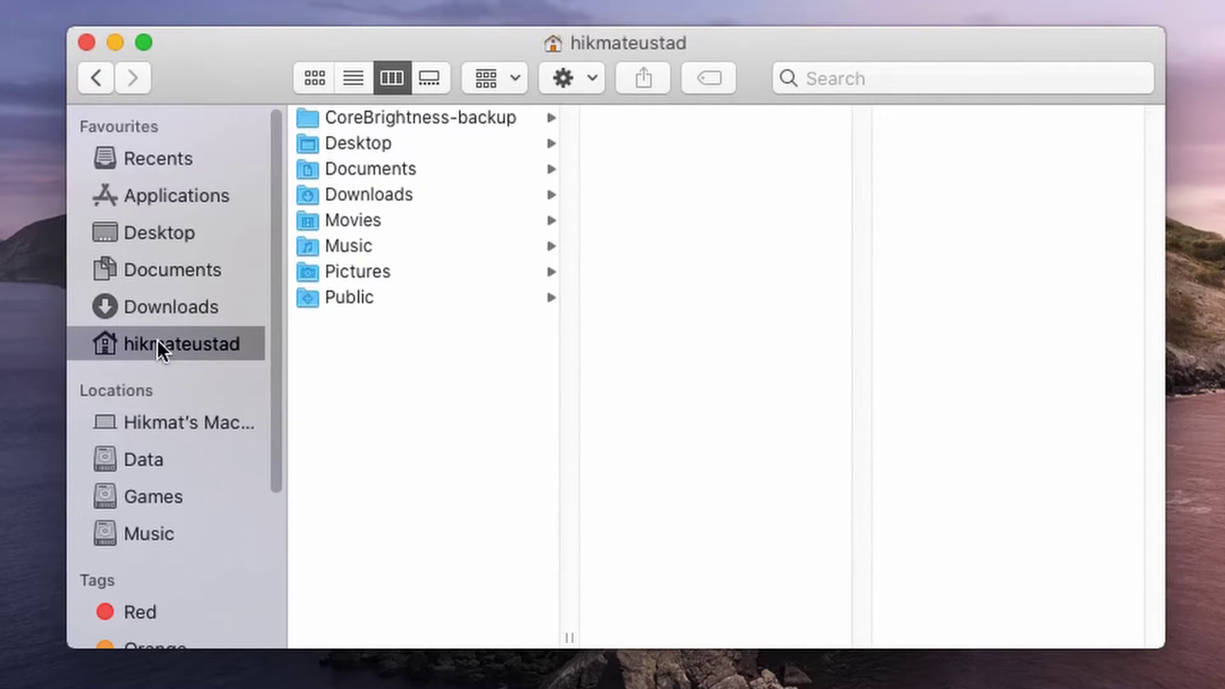
pyautogui.click(126, 467)
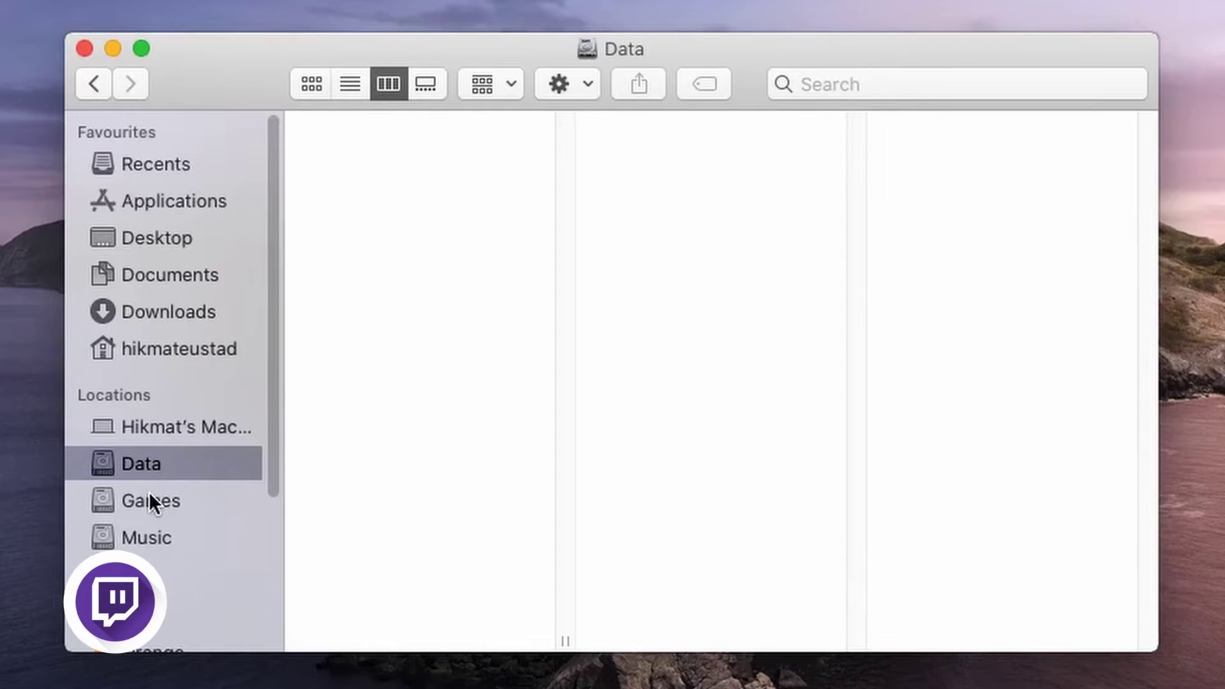
pyautogui.click(150, 500)
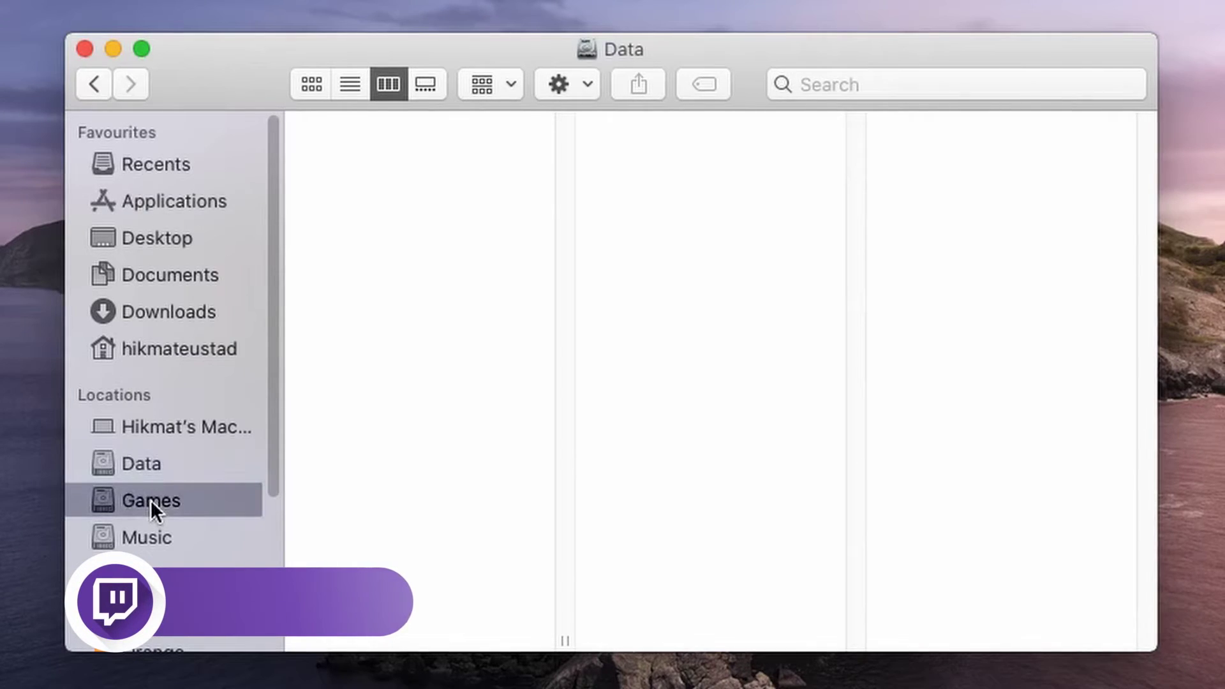
pyautogui.click(145, 543)
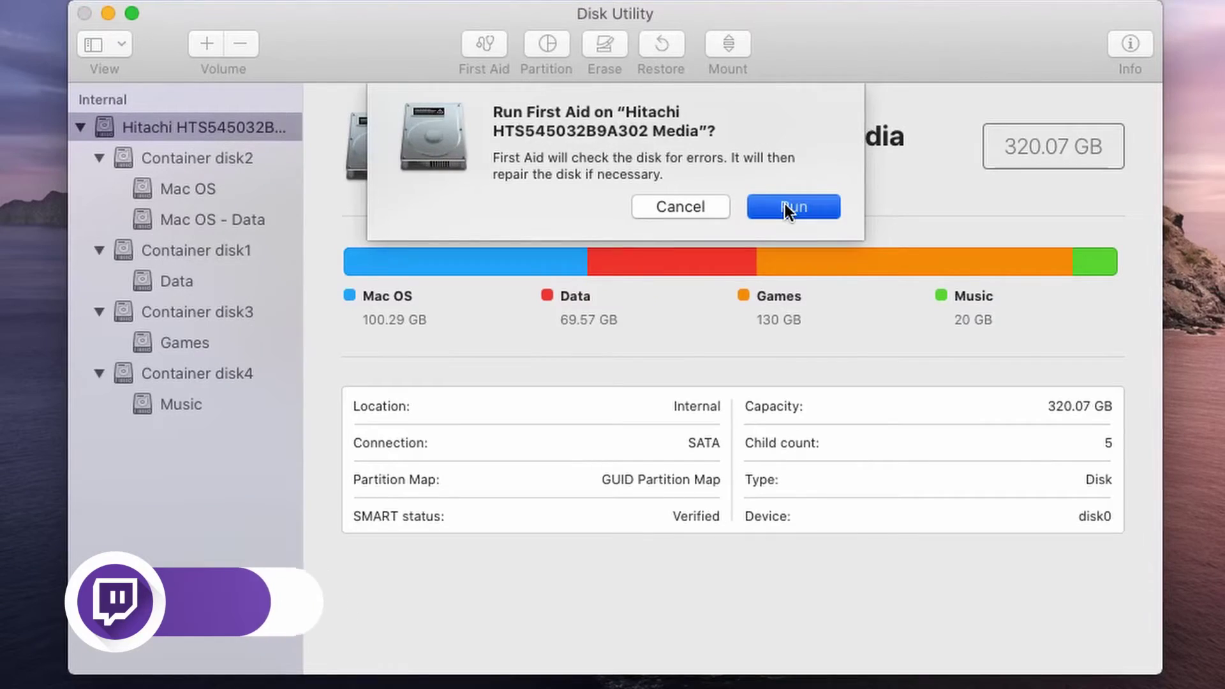
# Run First Aid on the Hitachi disk in Disk Utility and dismiss its report.
pyautogui.click(784, 205)
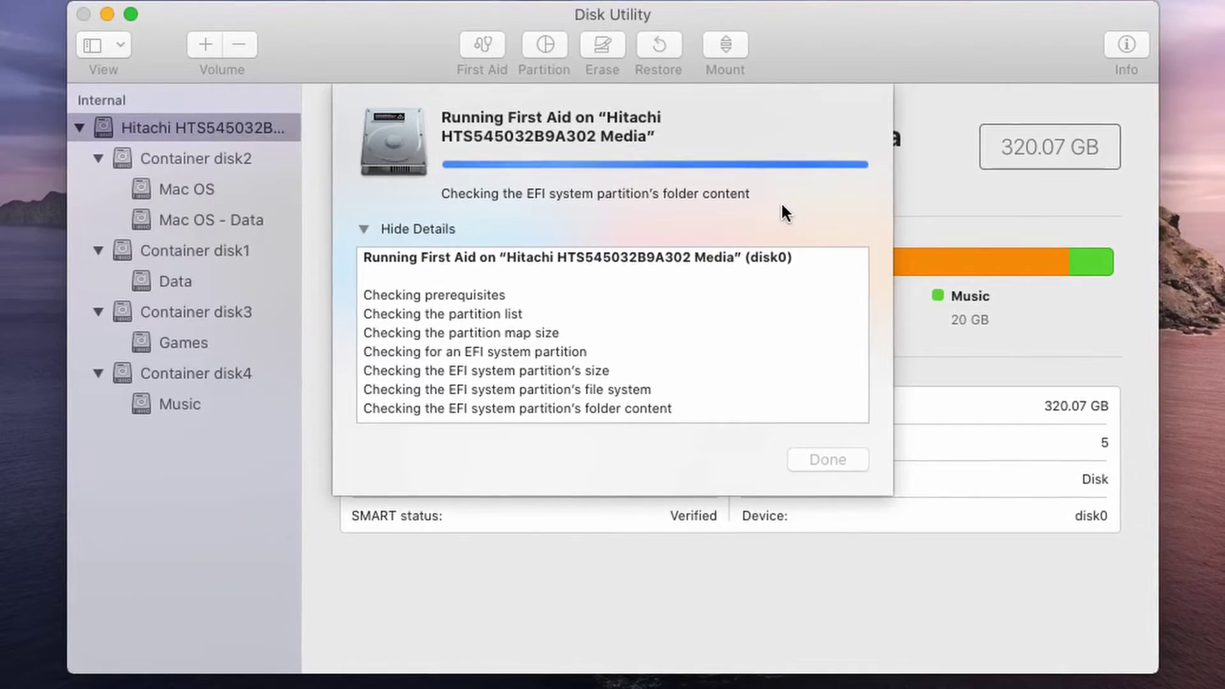
pyautogui.click(829, 459)
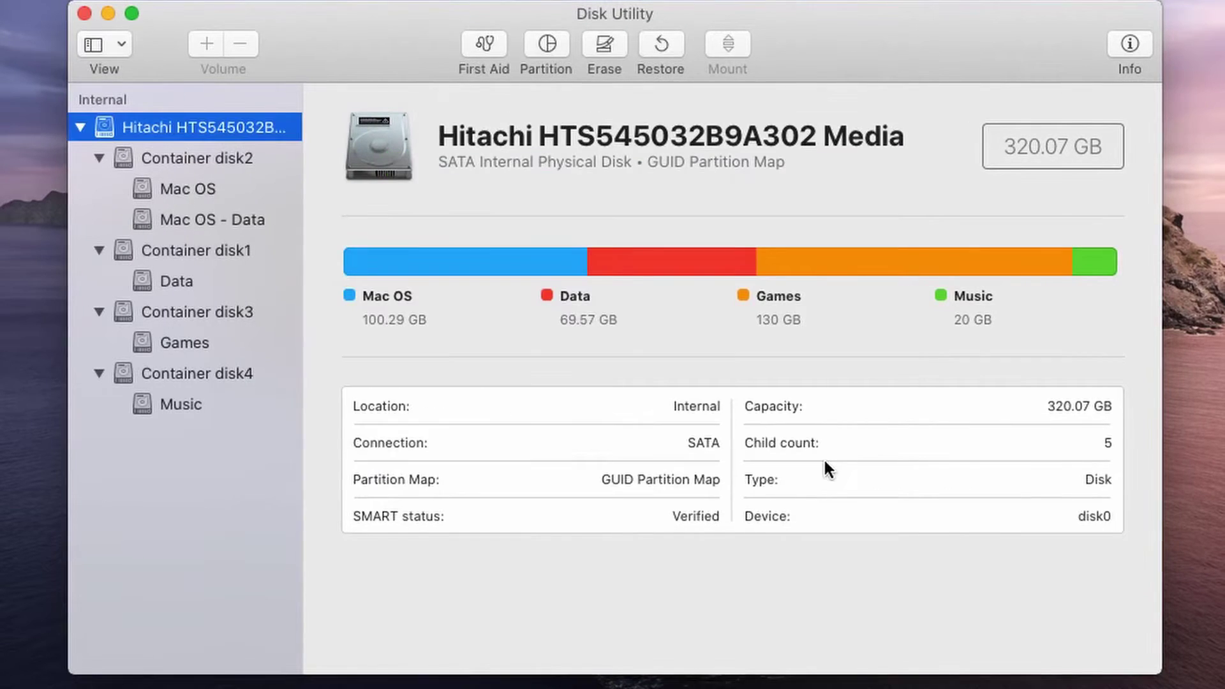
# Open the Hitachi disk's partition layout and examine the details of the Mac OS, Data, Games and Music partitions.
pyautogui.click(546, 50)
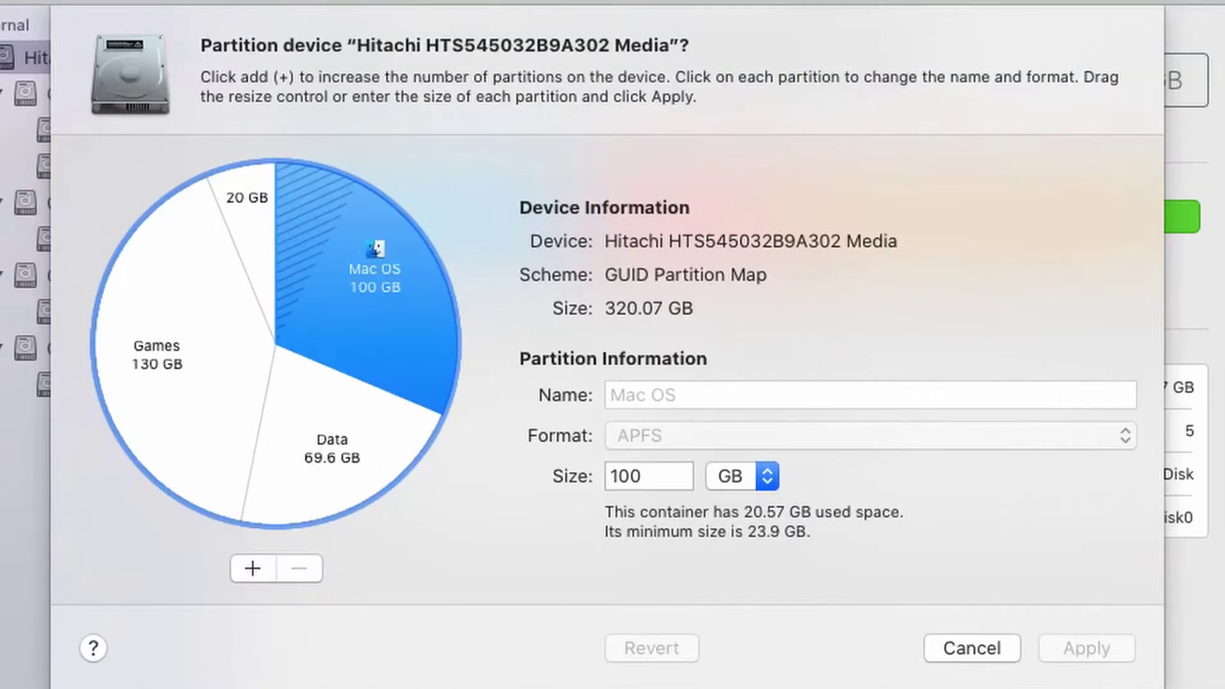
pyautogui.click(363, 446)
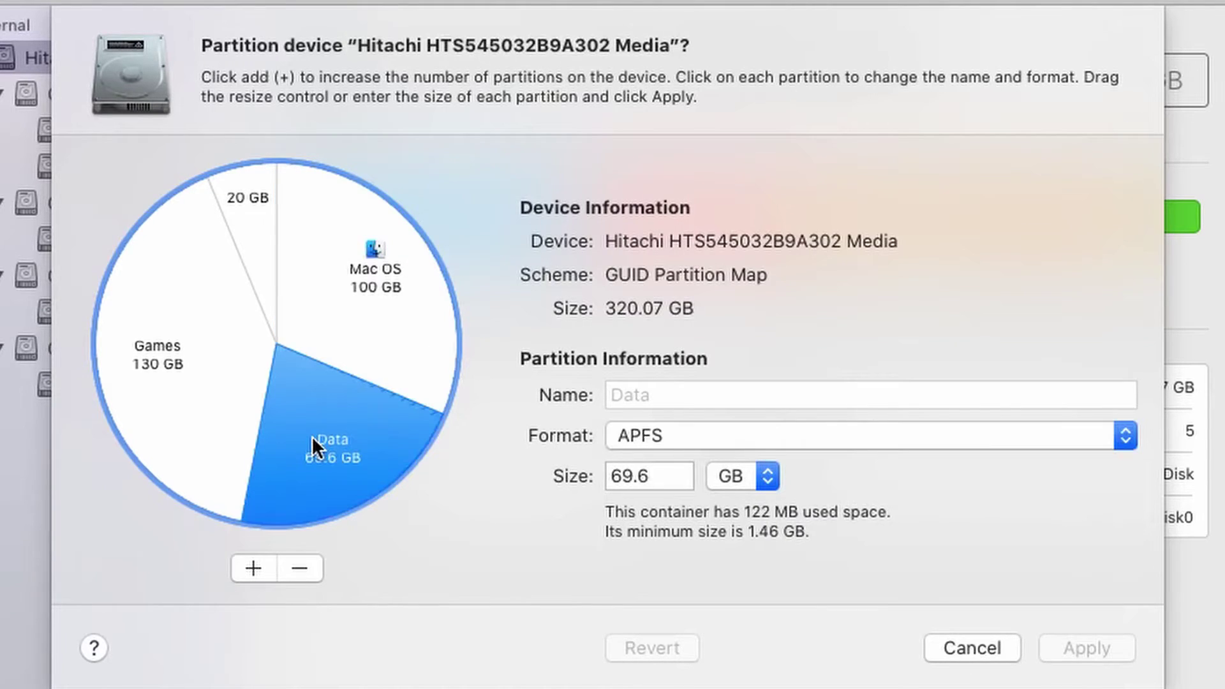
pyautogui.click(372, 286)
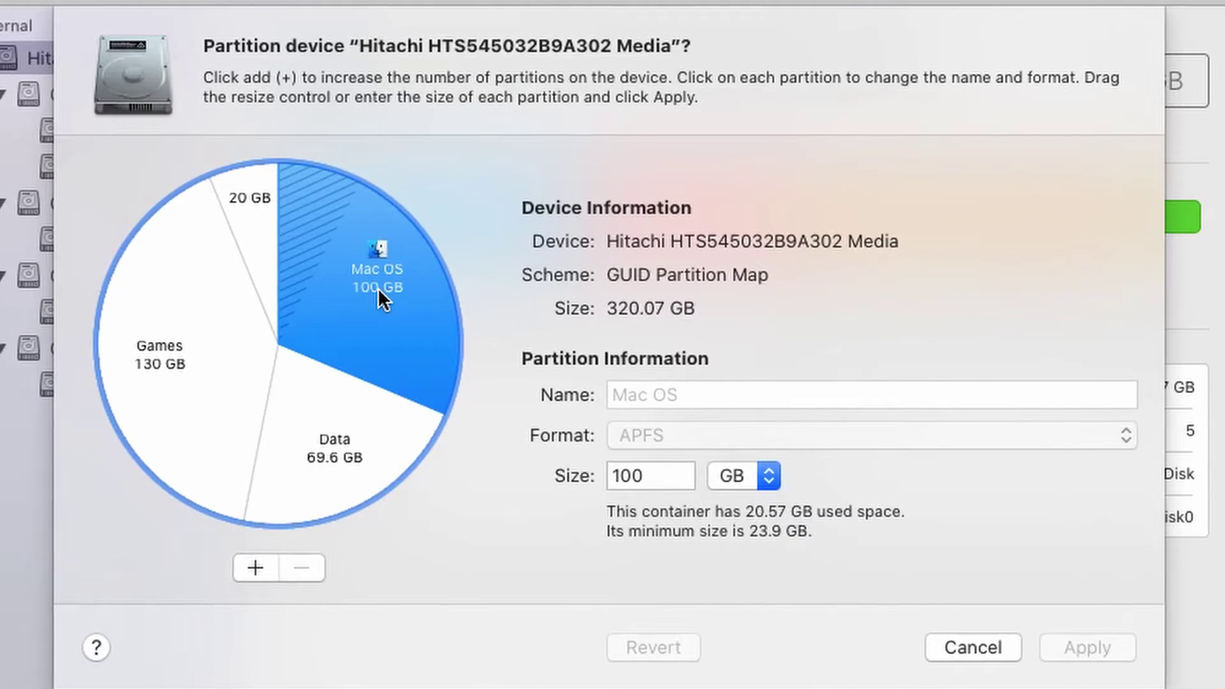
pyautogui.click(293, 382)
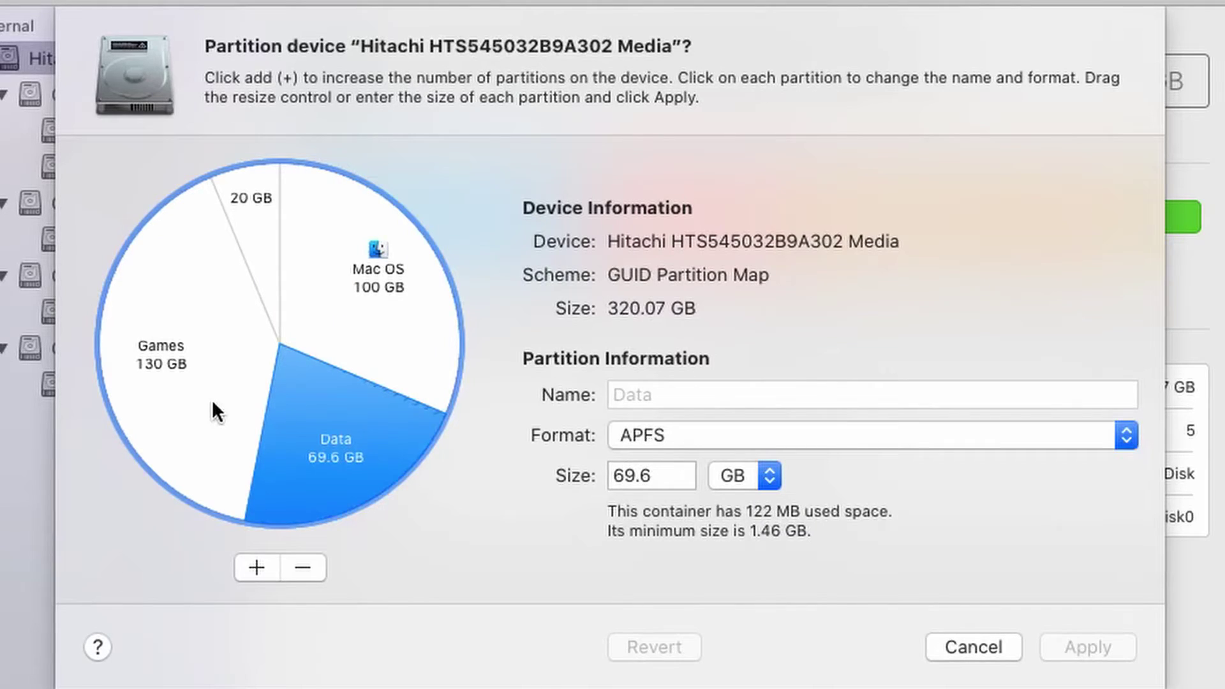
pyautogui.click(205, 370)
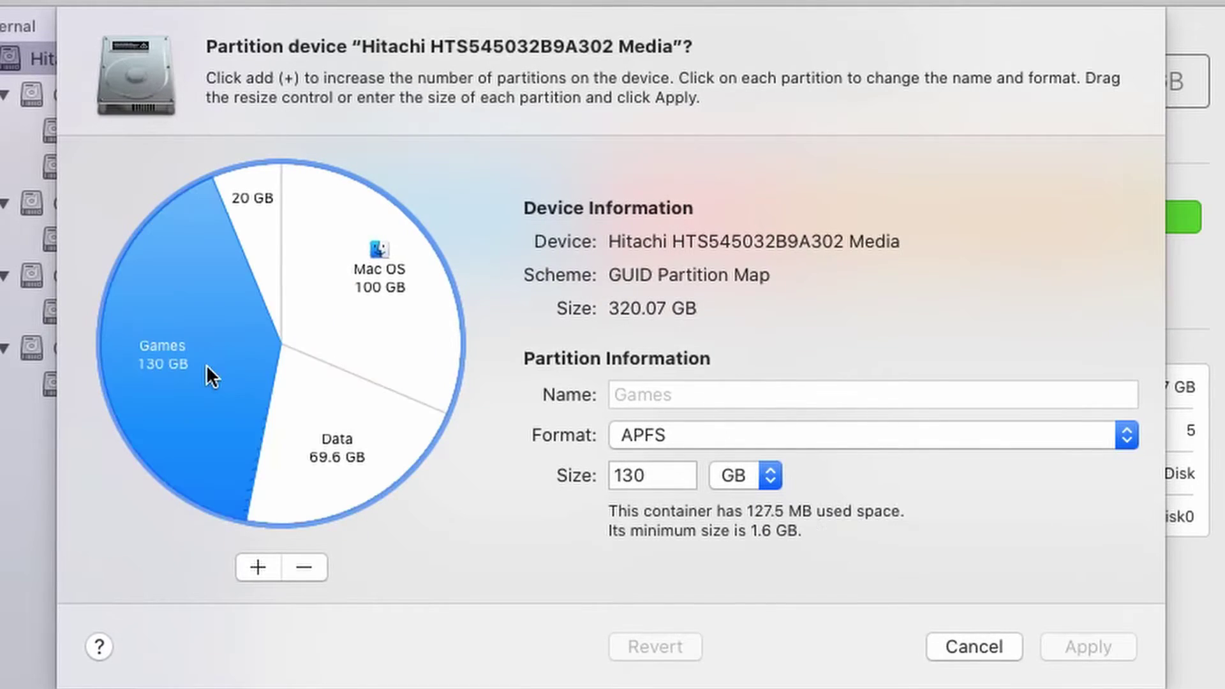
pyautogui.click(263, 243)
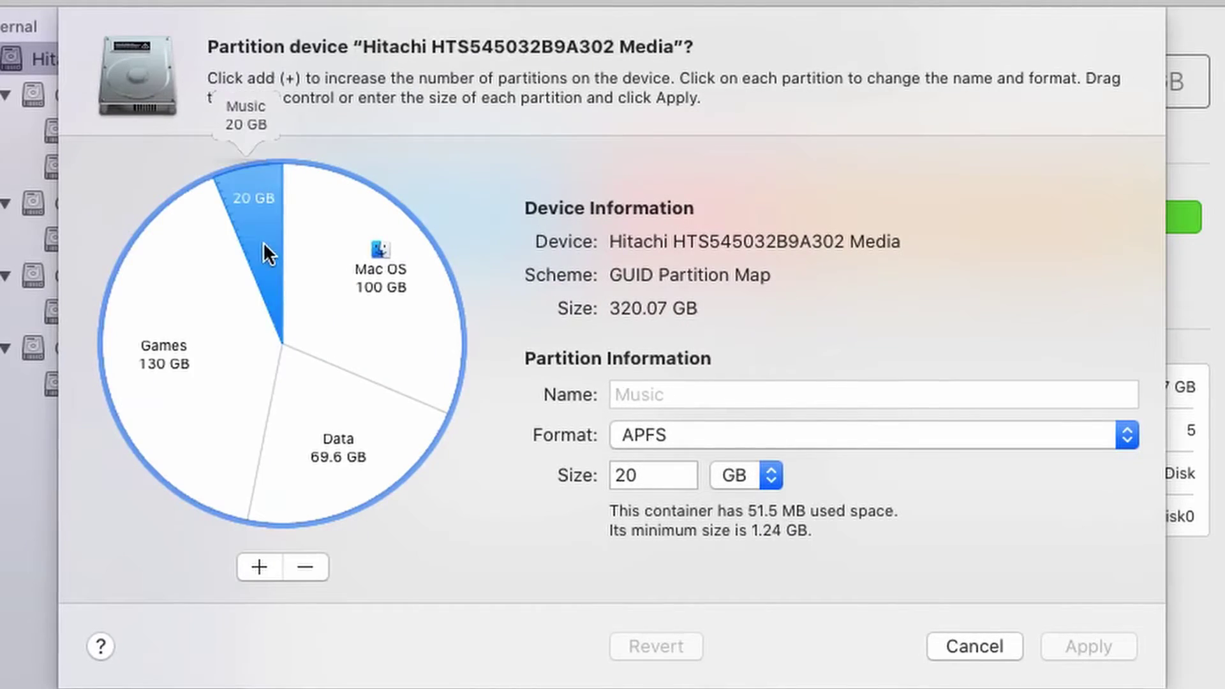
pyautogui.click(300, 300)
# Try removing the Data partition from the layout, and revert the change.
pyautogui.click(354, 407)
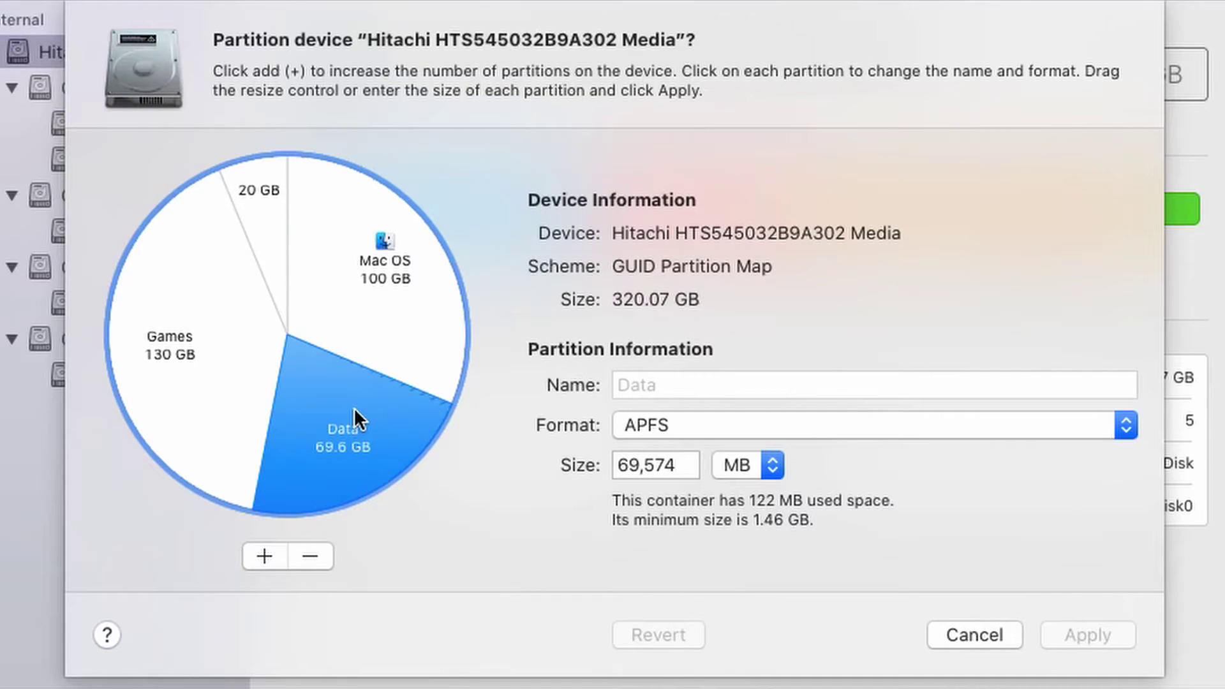
pyautogui.click(307, 557)
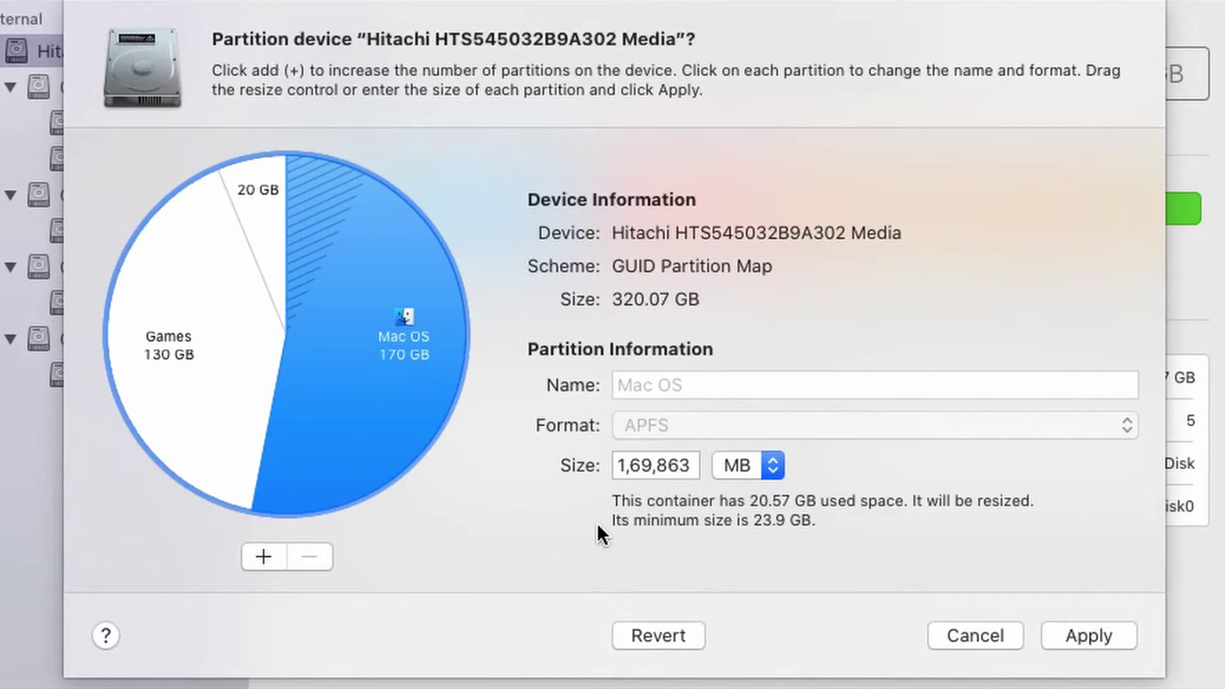
pyautogui.click(636, 637)
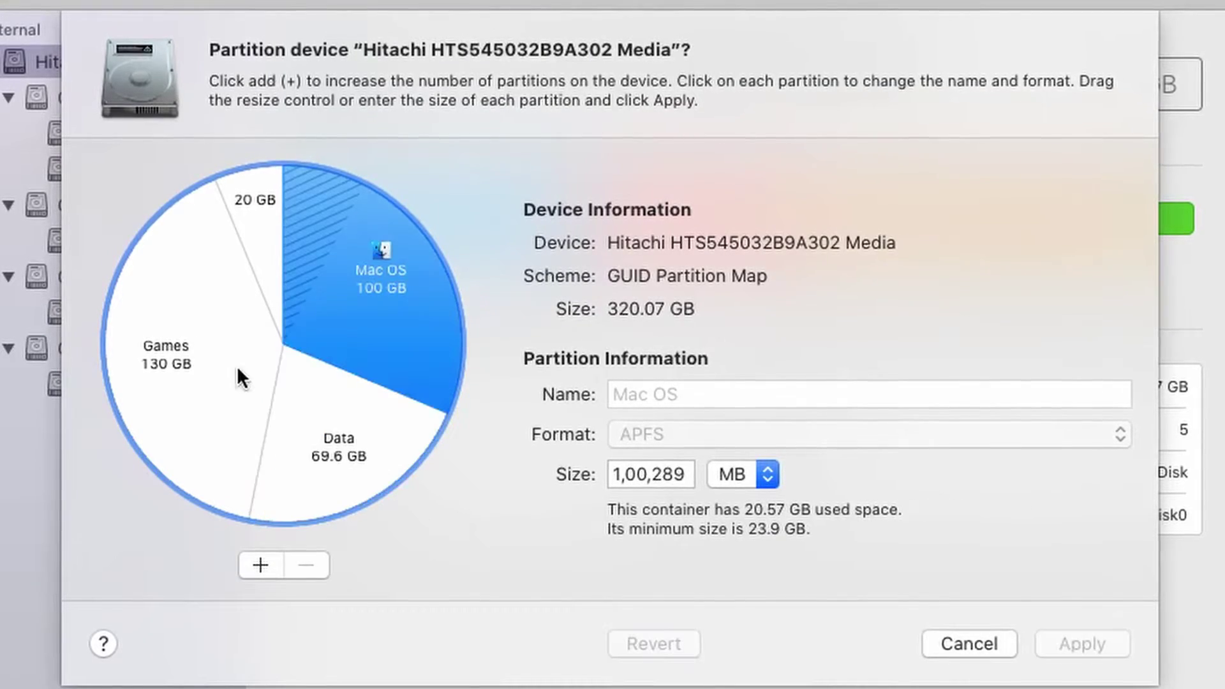
# Try splitting the Games partition by adding a new partition, and revert the change.
pyautogui.click(240, 374)
pyautogui.click(258, 566)
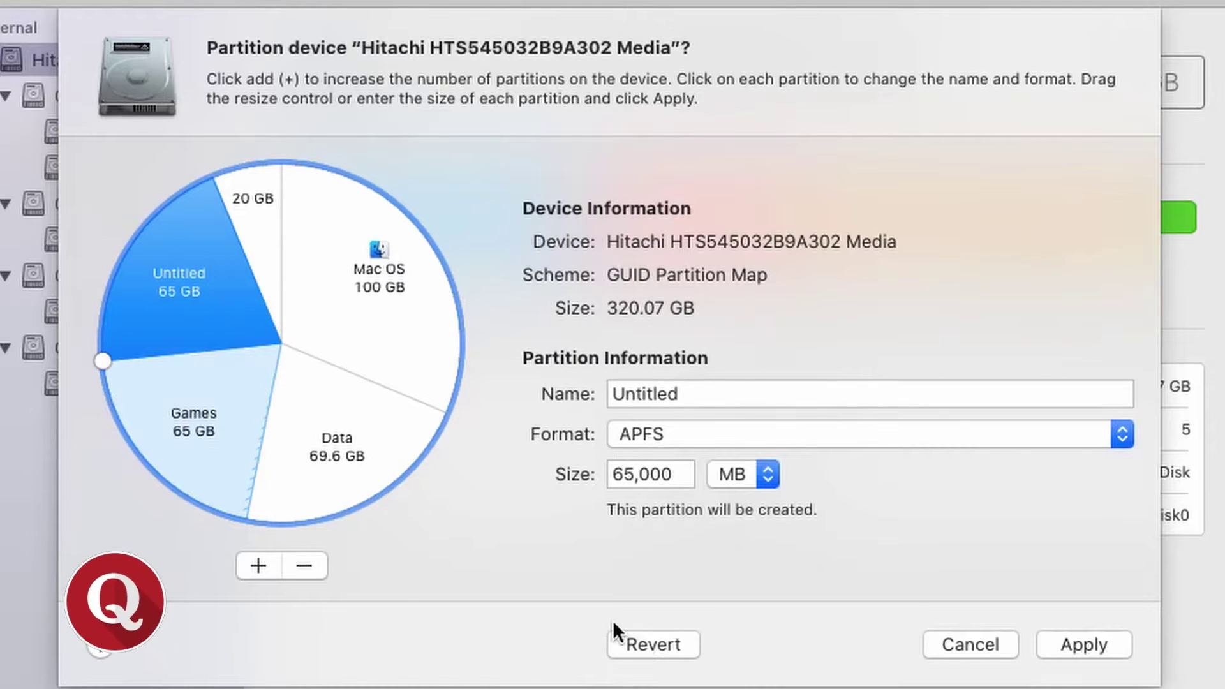
pyautogui.click(657, 645)
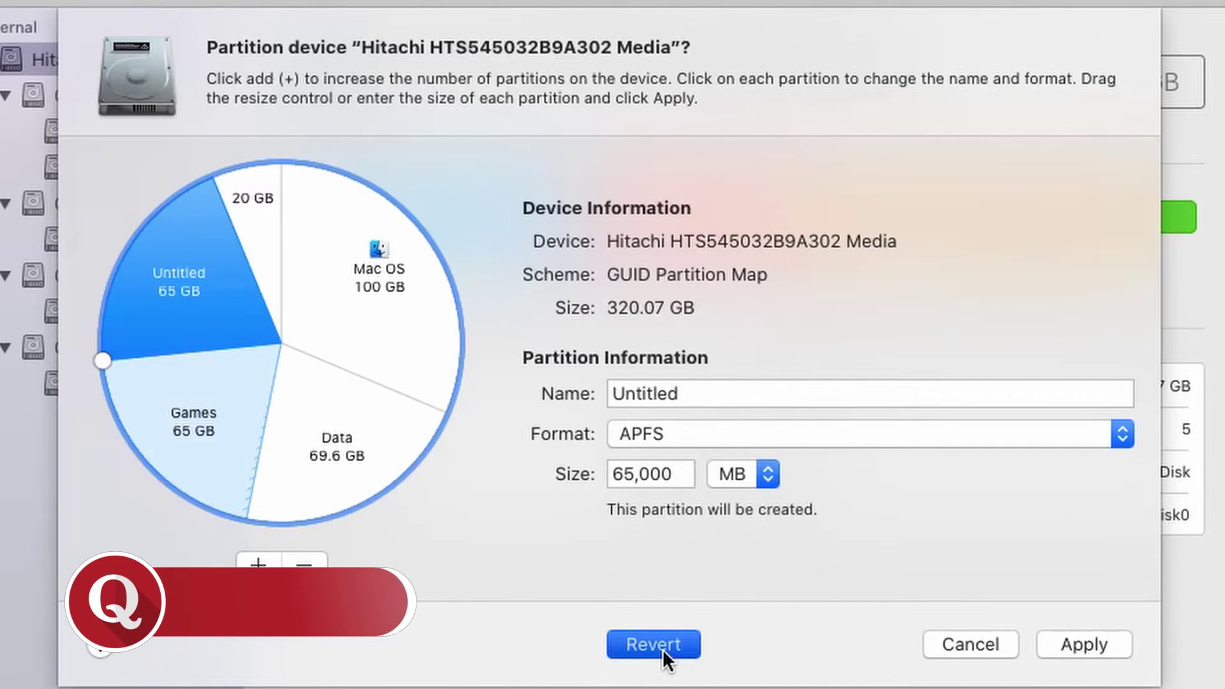
# Try removing the Games partition from the layout, and revert the change.
pyautogui.click(186, 412)
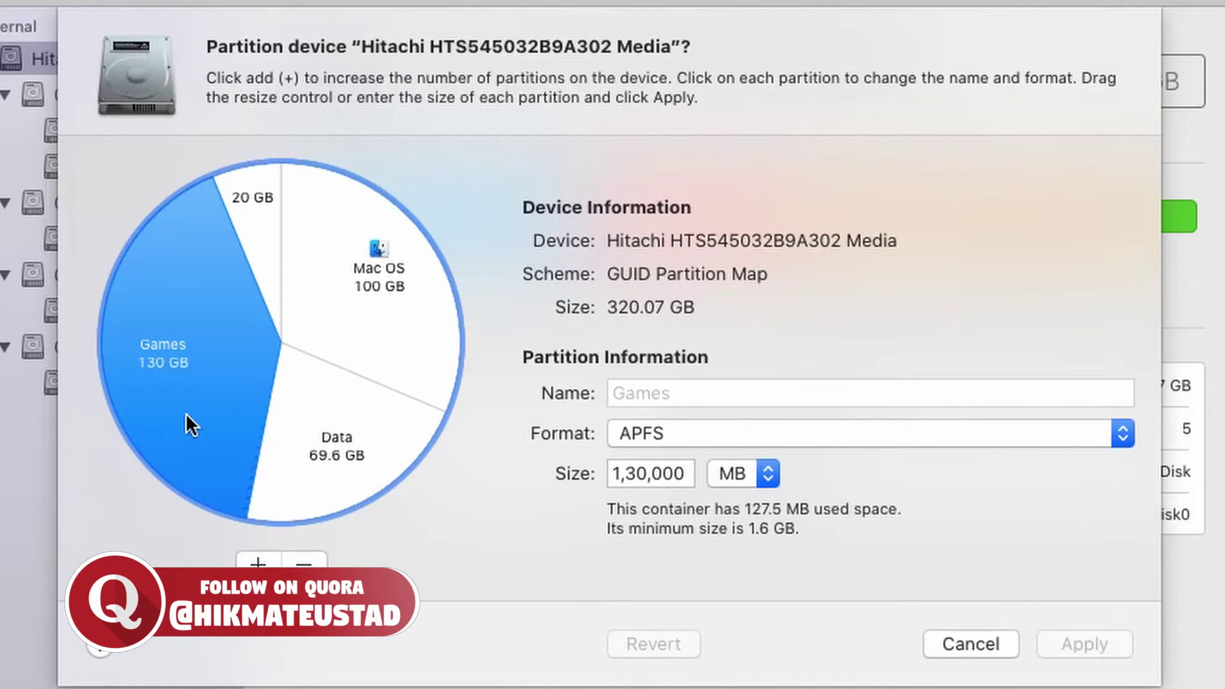
pyautogui.click(299, 560)
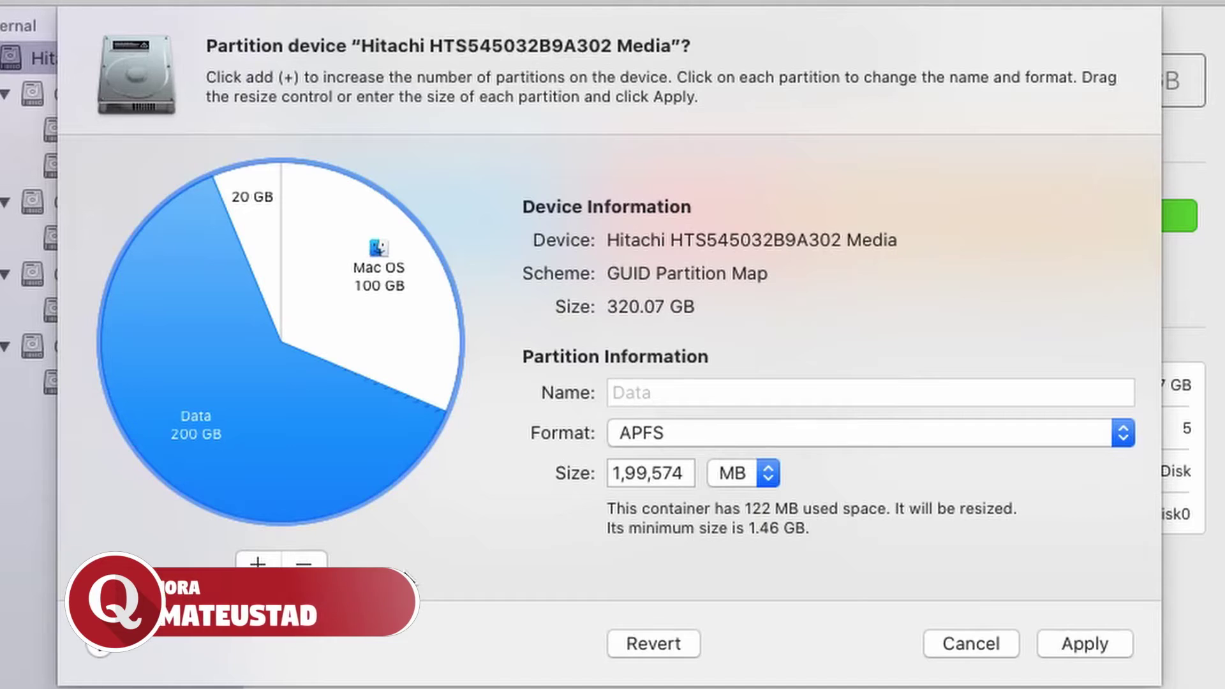
pyautogui.click(664, 645)
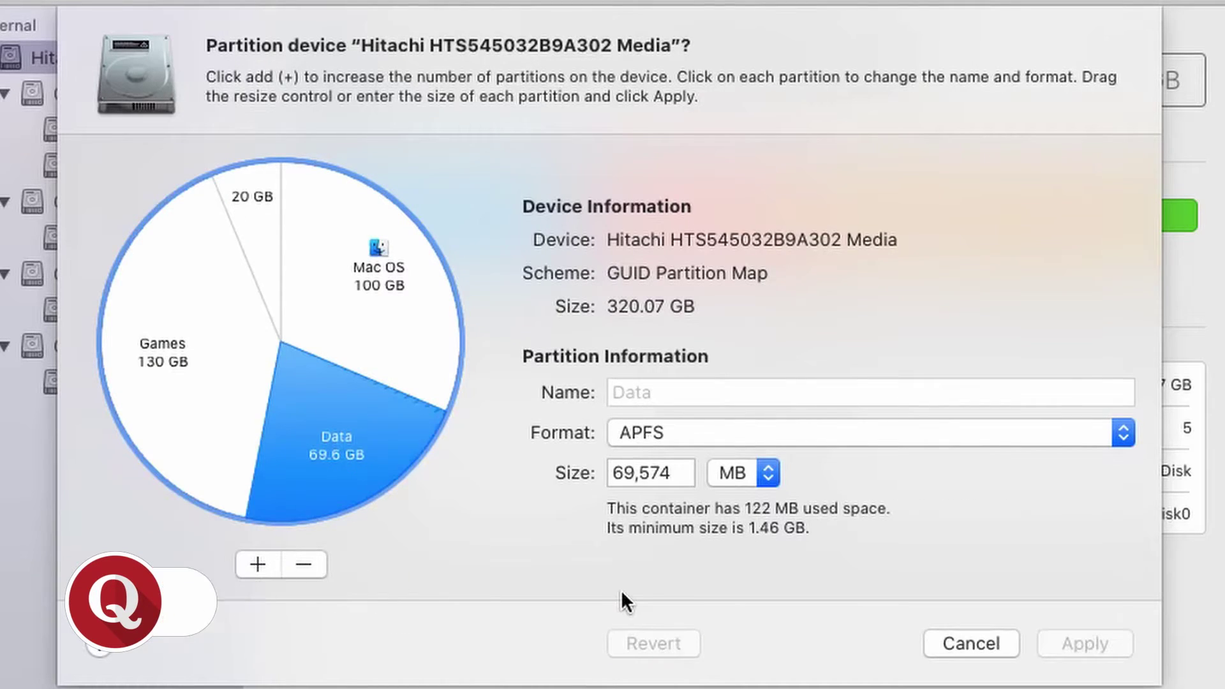
# Remove the 20 GB Music partition from the disk's layout.
pyautogui.click(267, 186)
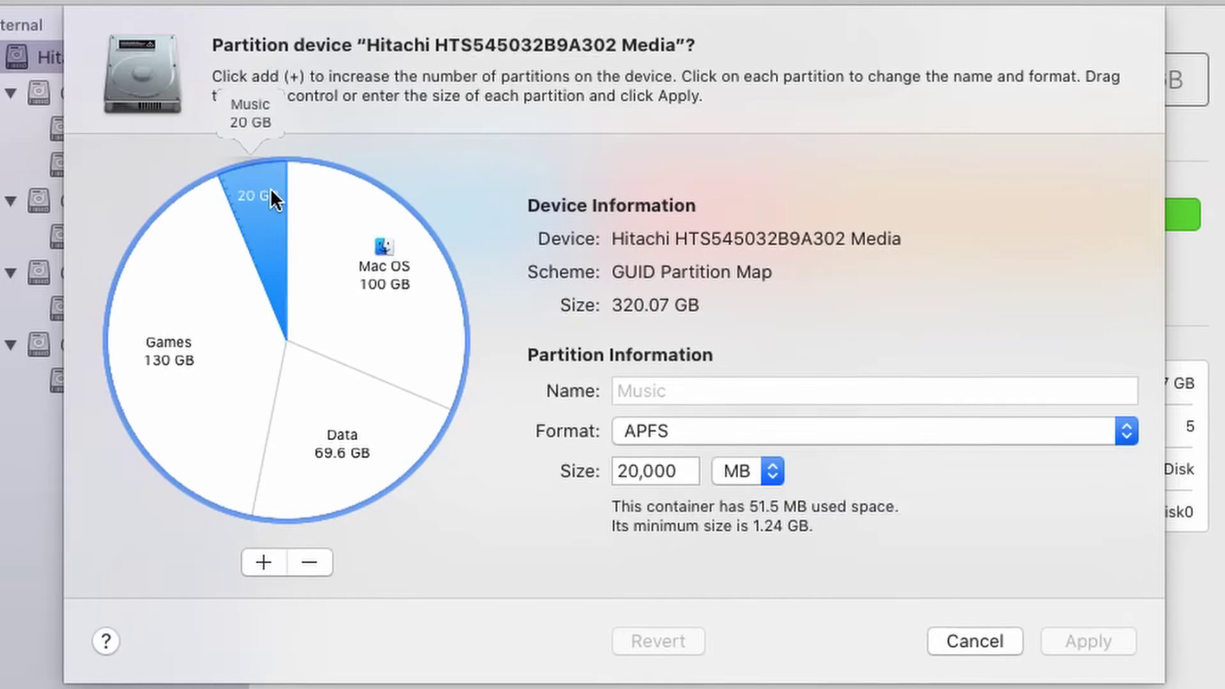
pyautogui.click(306, 560)
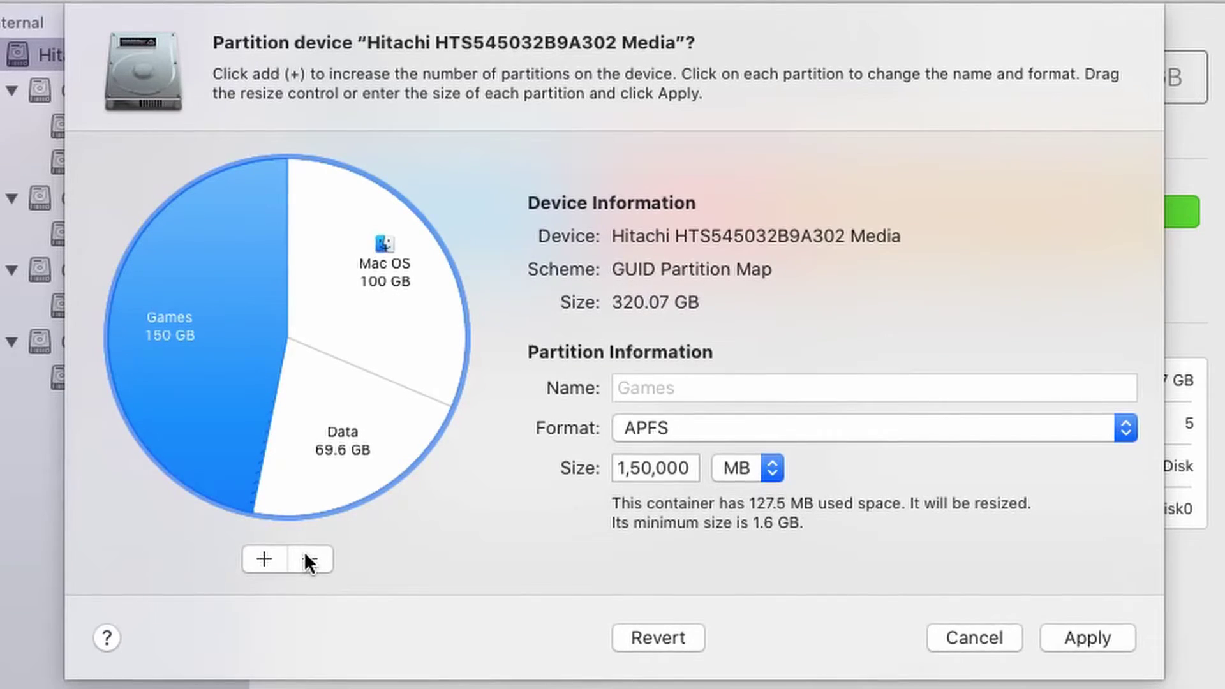
# Revert the pending Music removal, and delete the Data partition from the disk, applying and confirming the change.
pyautogui.click(652, 635)
pyautogui.click(365, 447)
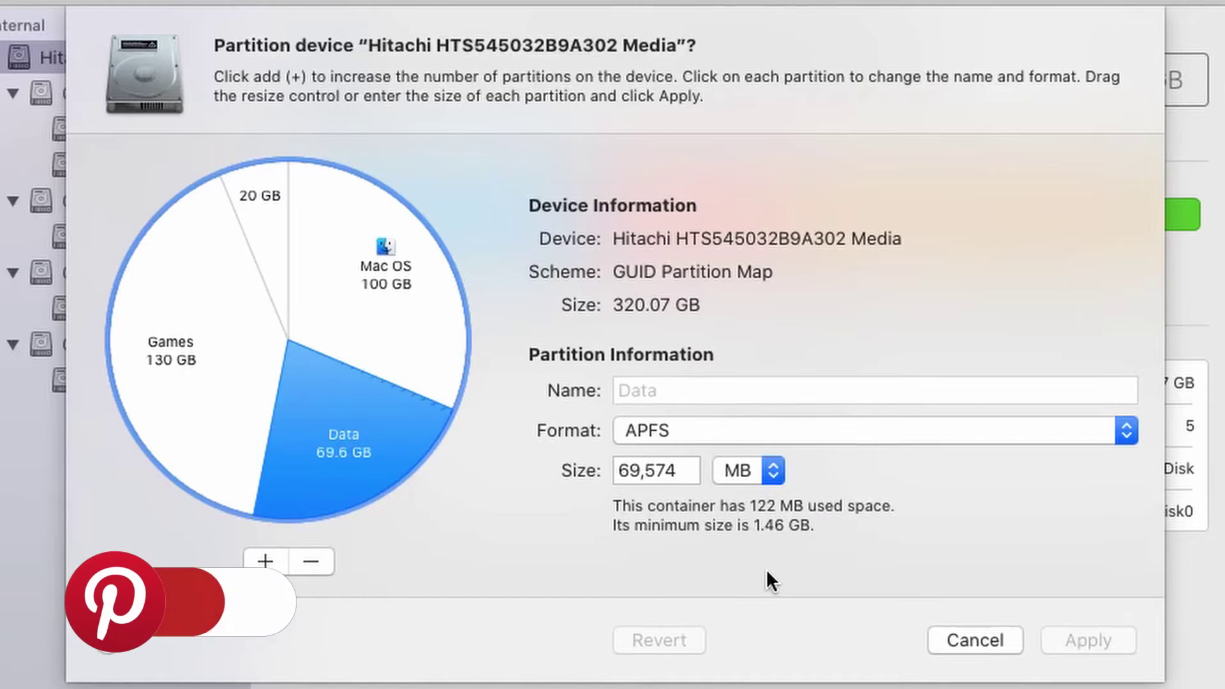
pyautogui.click(311, 561)
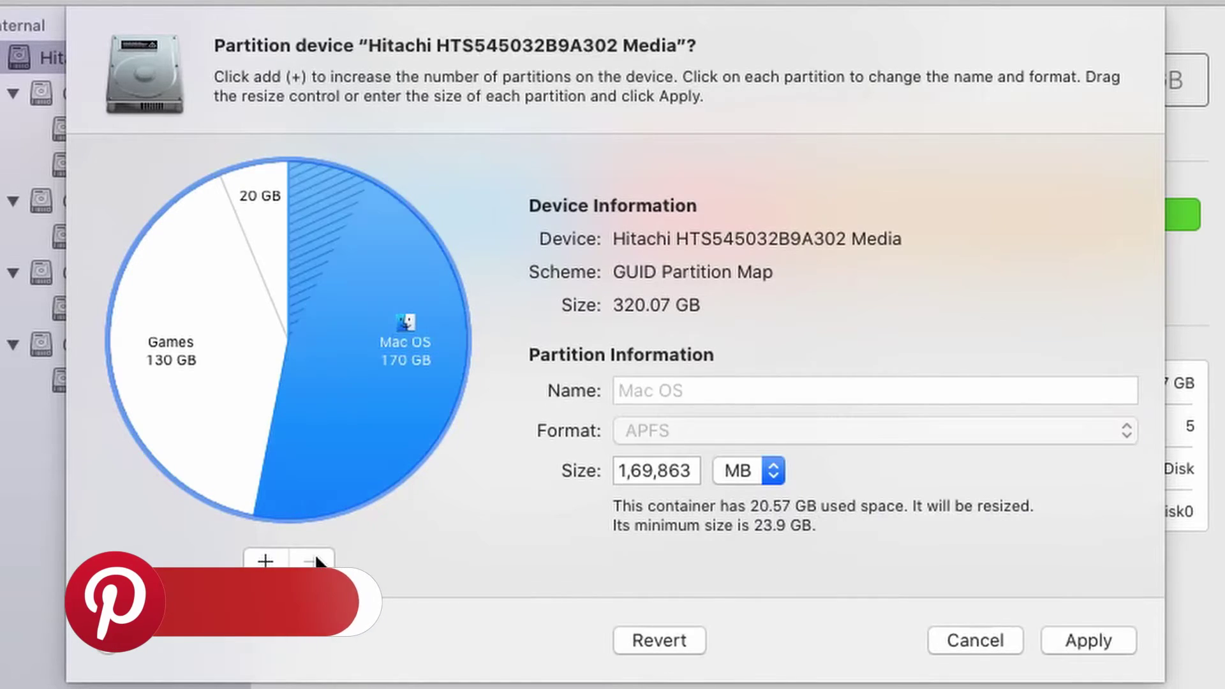
pyautogui.click(1082, 640)
pyautogui.click(818, 264)
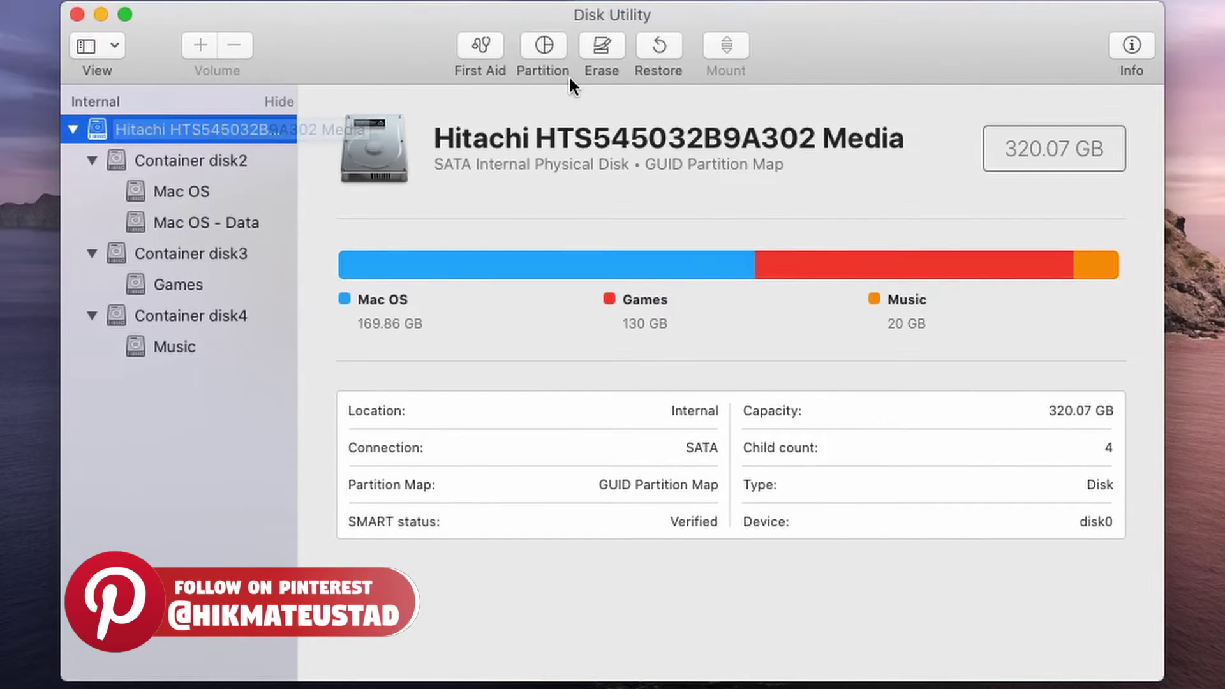
# Repartition the Hitachi disk with sizes shown in MB, adding a new partition split off from Mac OS.
pyautogui.click(192, 184)
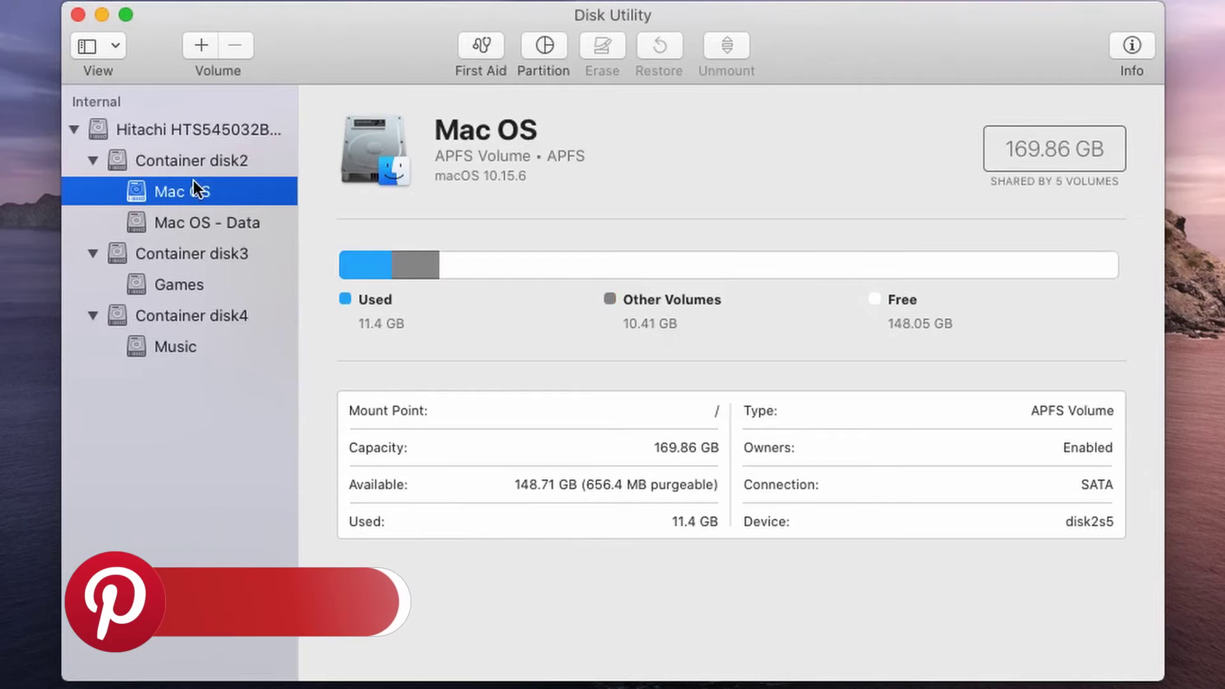
pyautogui.click(190, 161)
pyautogui.click(185, 127)
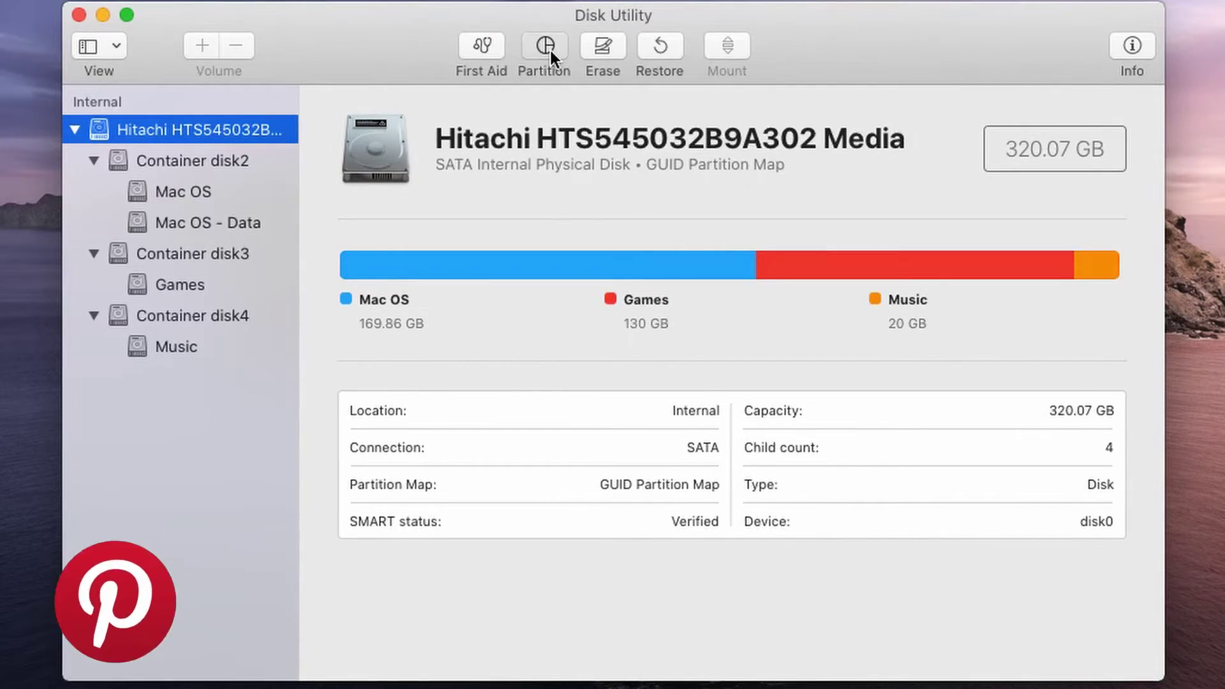
pyautogui.click(550, 49)
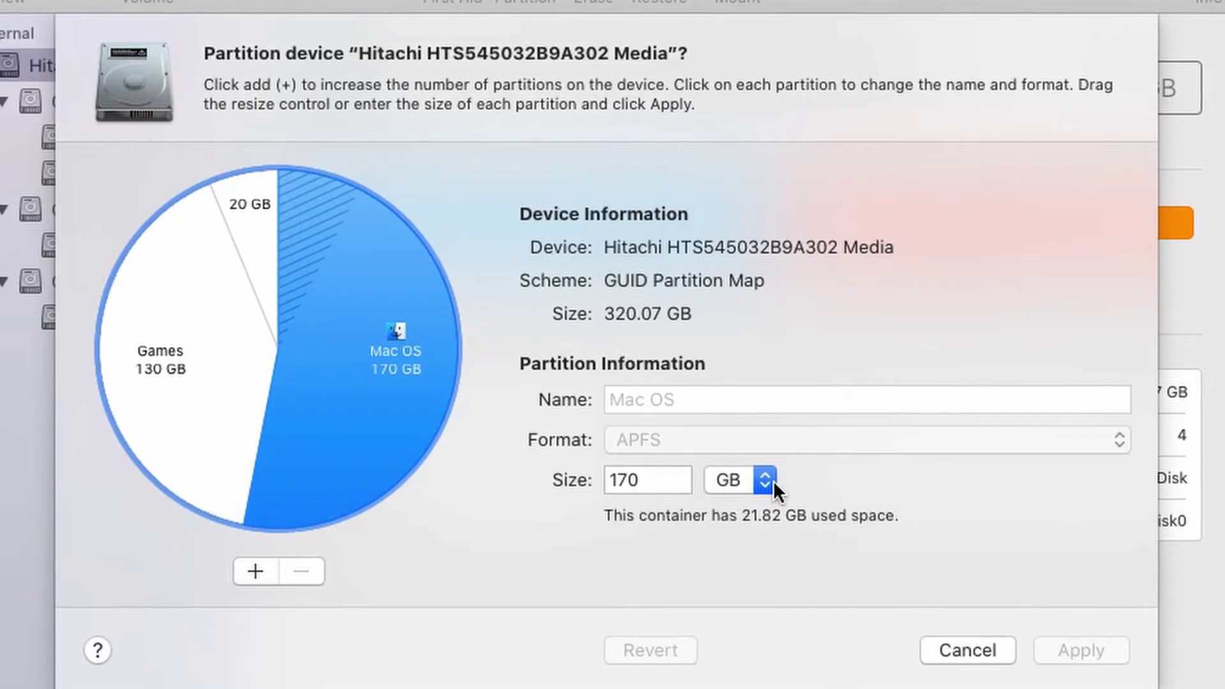
pyautogui.click(764, 479)
pyautogui.click(745, 452)
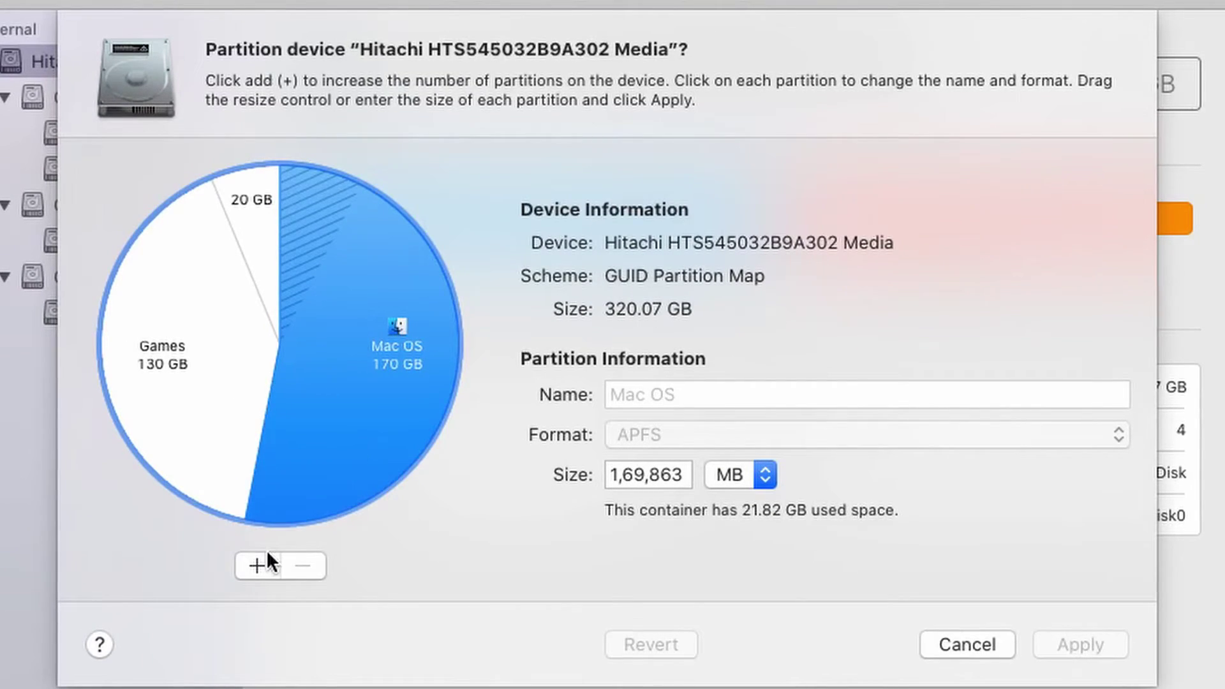
pyautogui.click(256, 565)
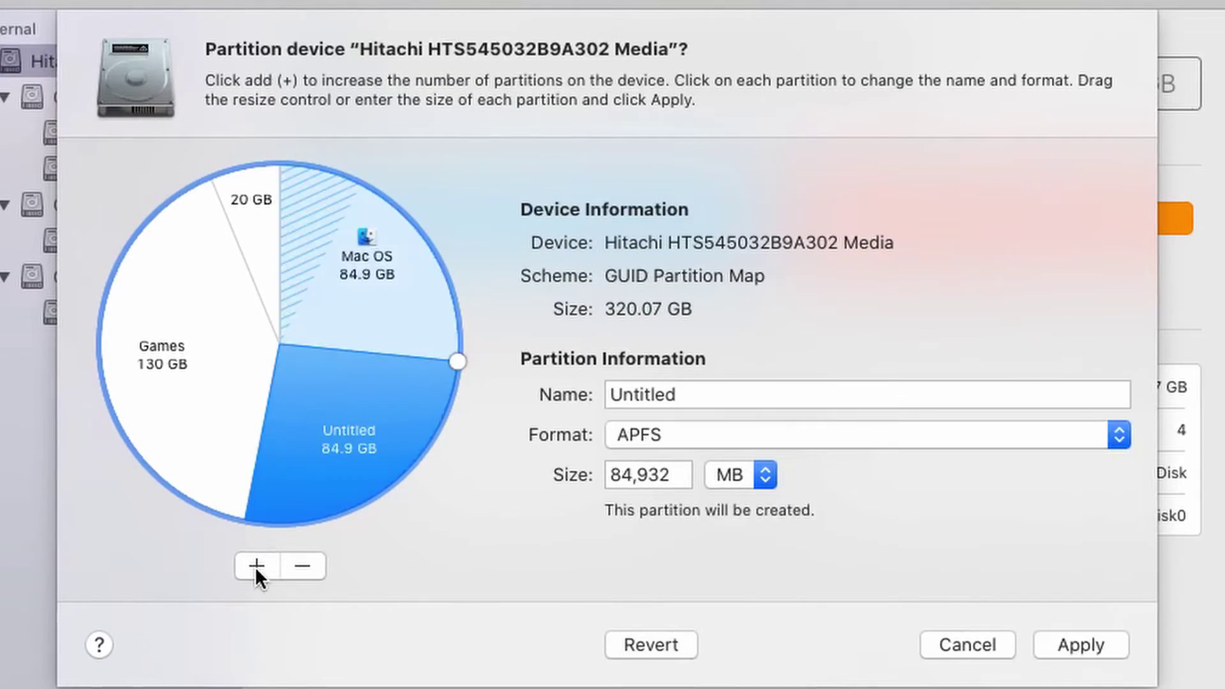
# Set the Mac OS partition's size to 100,000 MB, and cancel the confirmation to keep editing the layout.
pyautogui.click(391, 297)
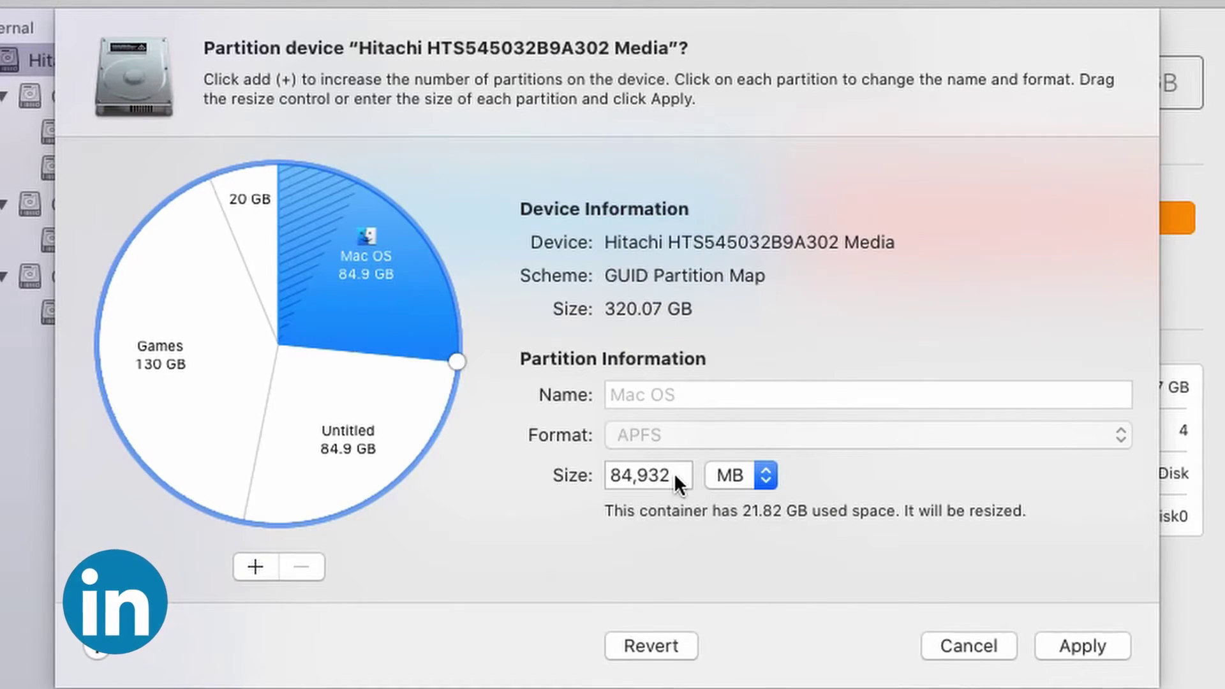
pyautogui.click(674, 476)
pyautogui.press('BackSpace')
pyautogui.press('BackSpace')
pyautogui.press('BackSpace')
pyautogui.press('BackSpace')
pyautogui.press('BackSpace')
pyautogui.press('BackSpace')
pyautogui.write('100000')
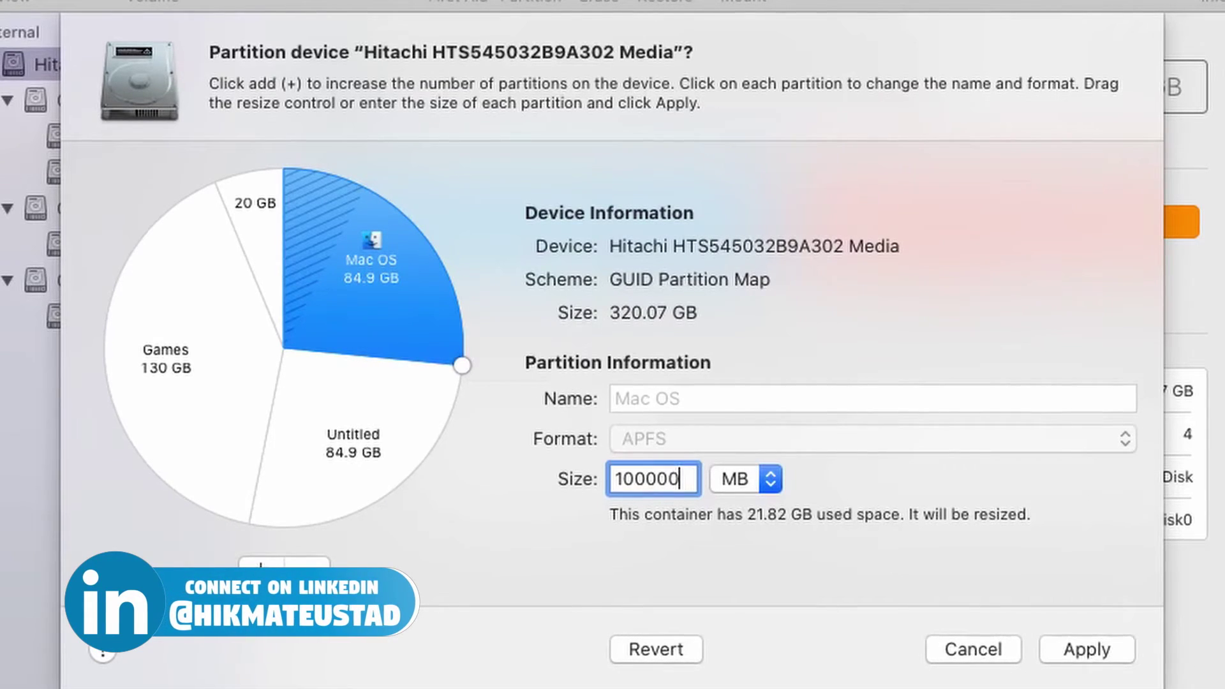
pyautogui.click(1082, 648)
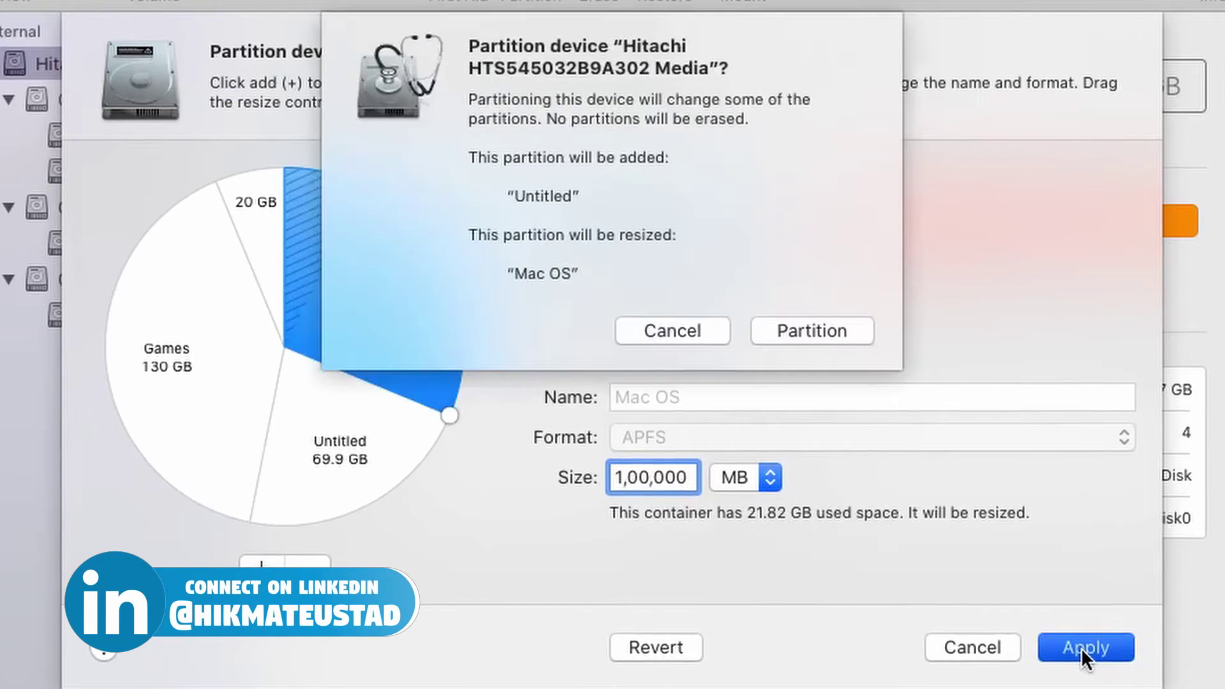
pyautogui.click(695, 339)
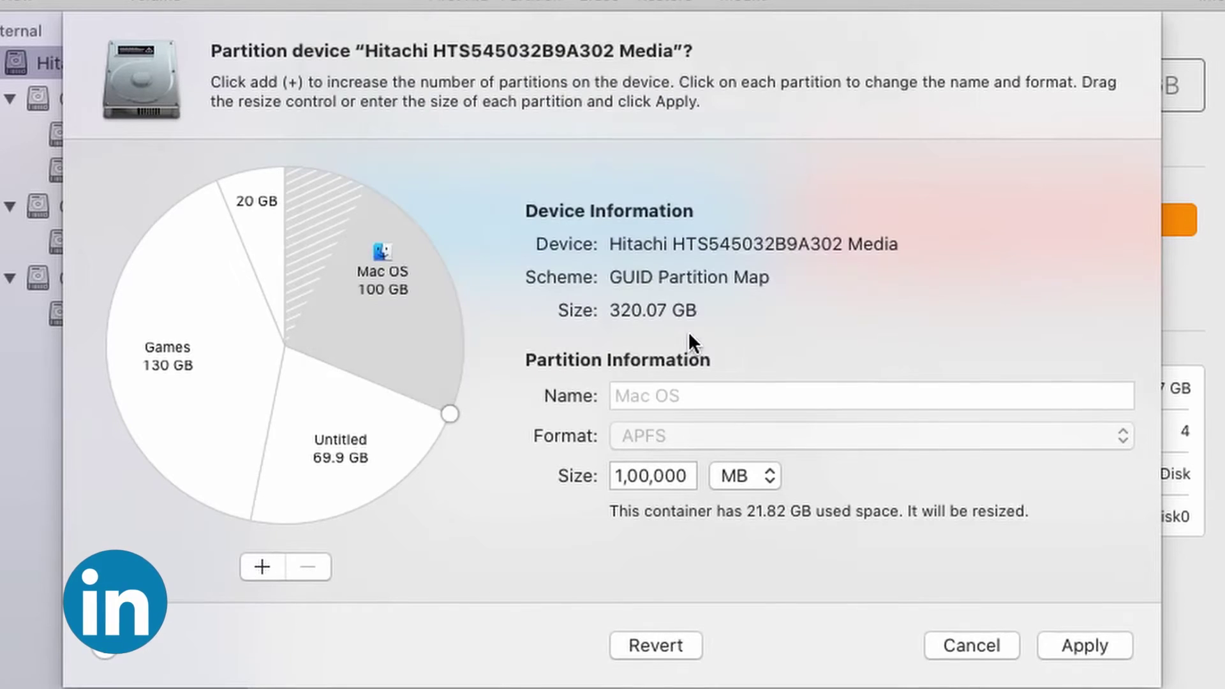
# Name the new untitled partition Data.
pyautogui.click(330, 458)
pyautogui.click(730, 396)
pyautogui.press('BackSpace')
pyautogui.press('BackSpace')
pyautogui.press('BackSpace')
pyautogui.press('BackSpace')
pyautogui.press('BackSpace')
pyautogui.press('BackSpace')
pyautogui.press('BackSpace')
pyautogui.press('BackSpace')
pyautogui.write('Data')
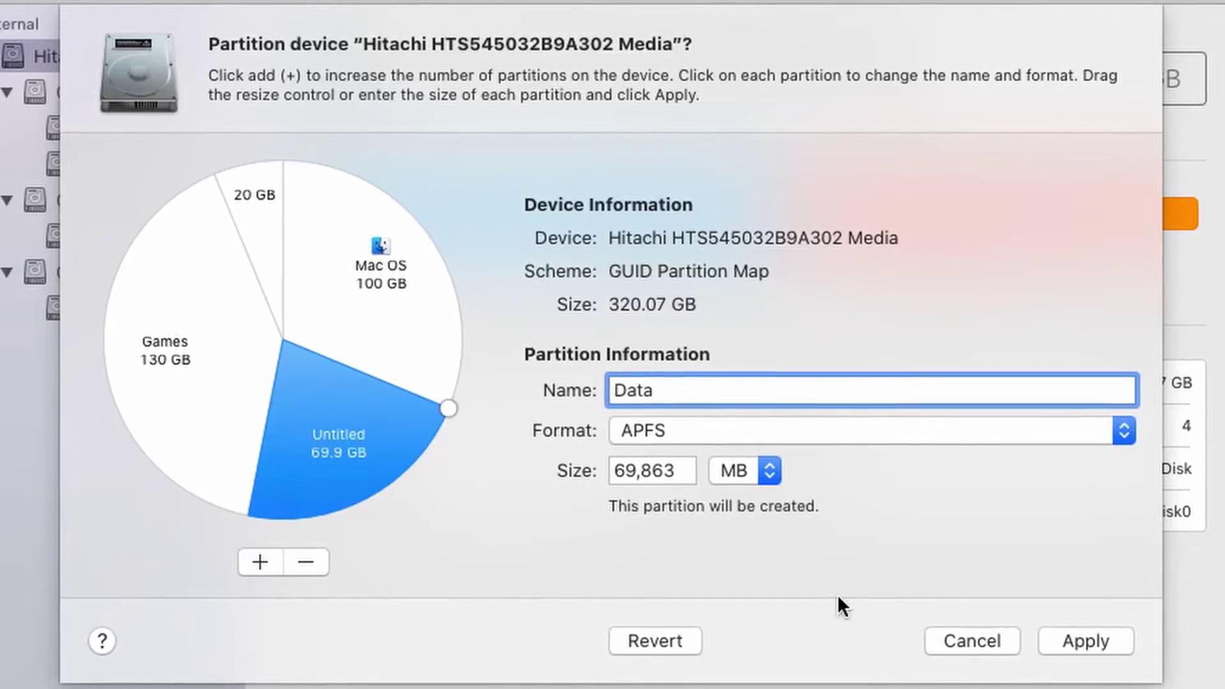
pyautogui.click(363, 278)
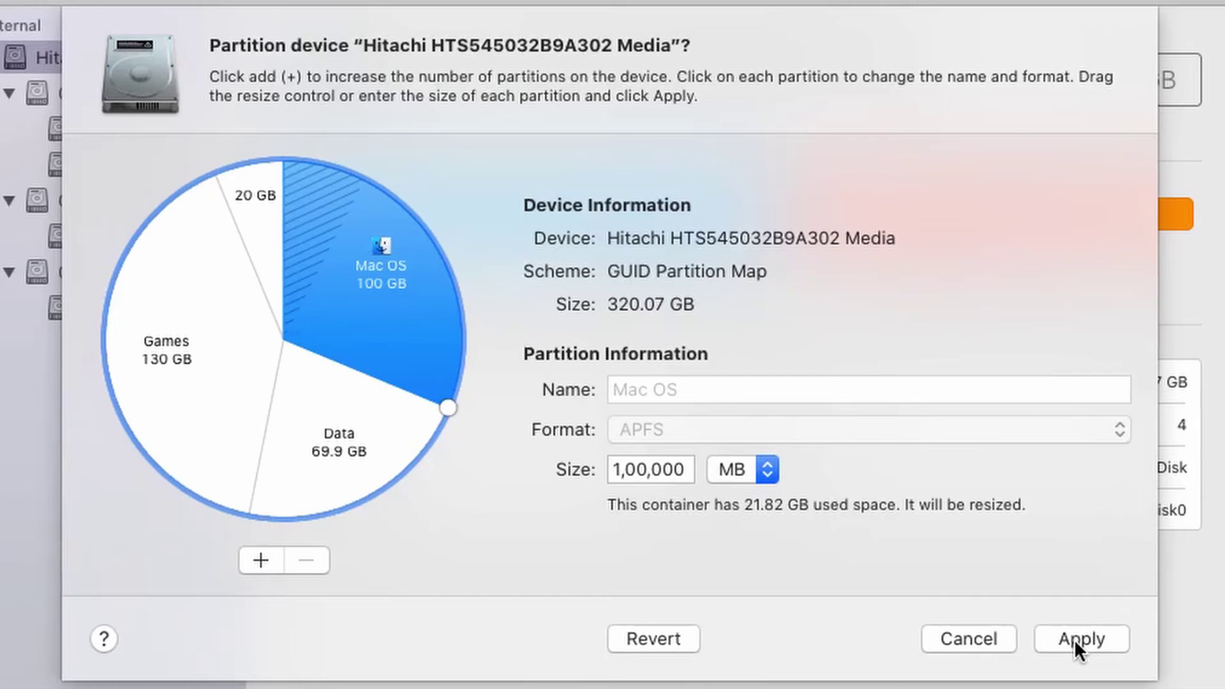
# Apply the new partition layout, confirming the partitioning and the resizing of the startup volume.
pyautogui.click(1073, 638)
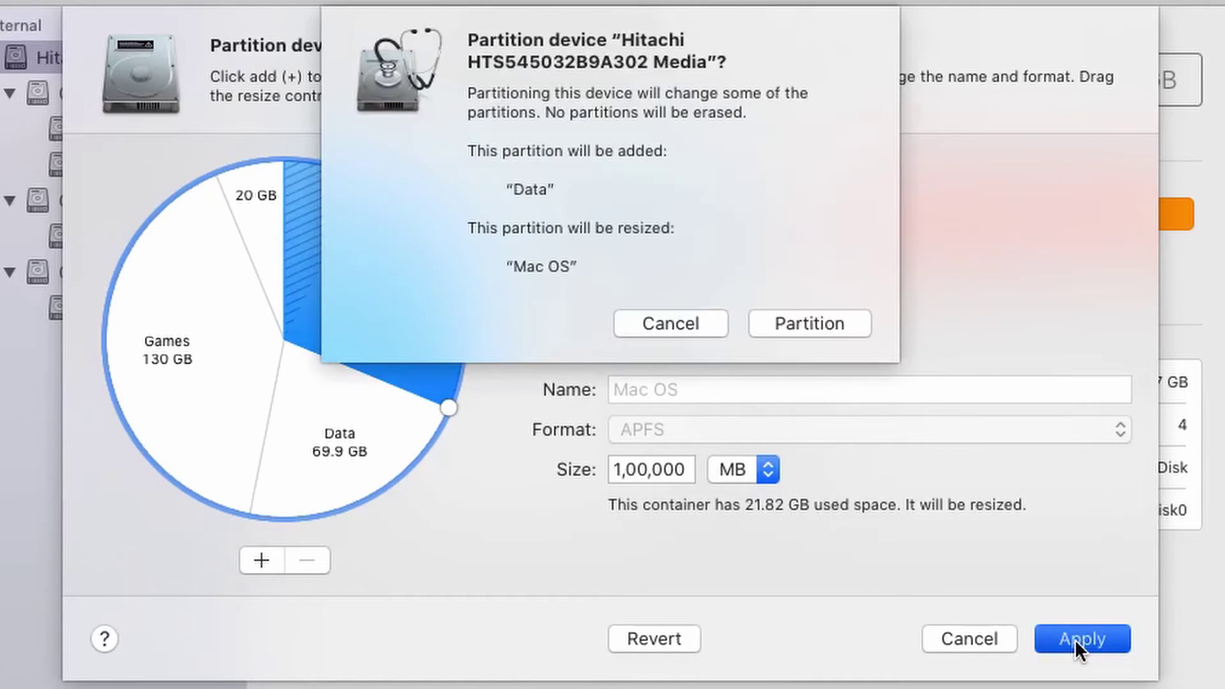
pyautogui.click(782, 324)
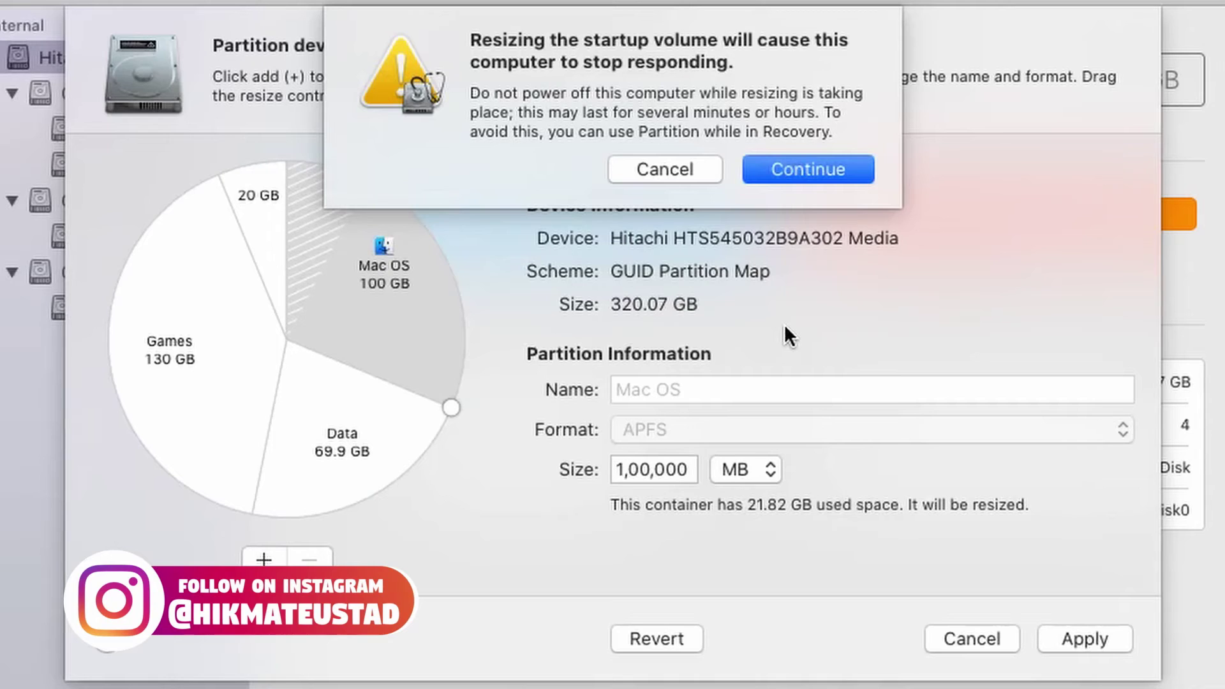
pyautogui.click(783, 167)
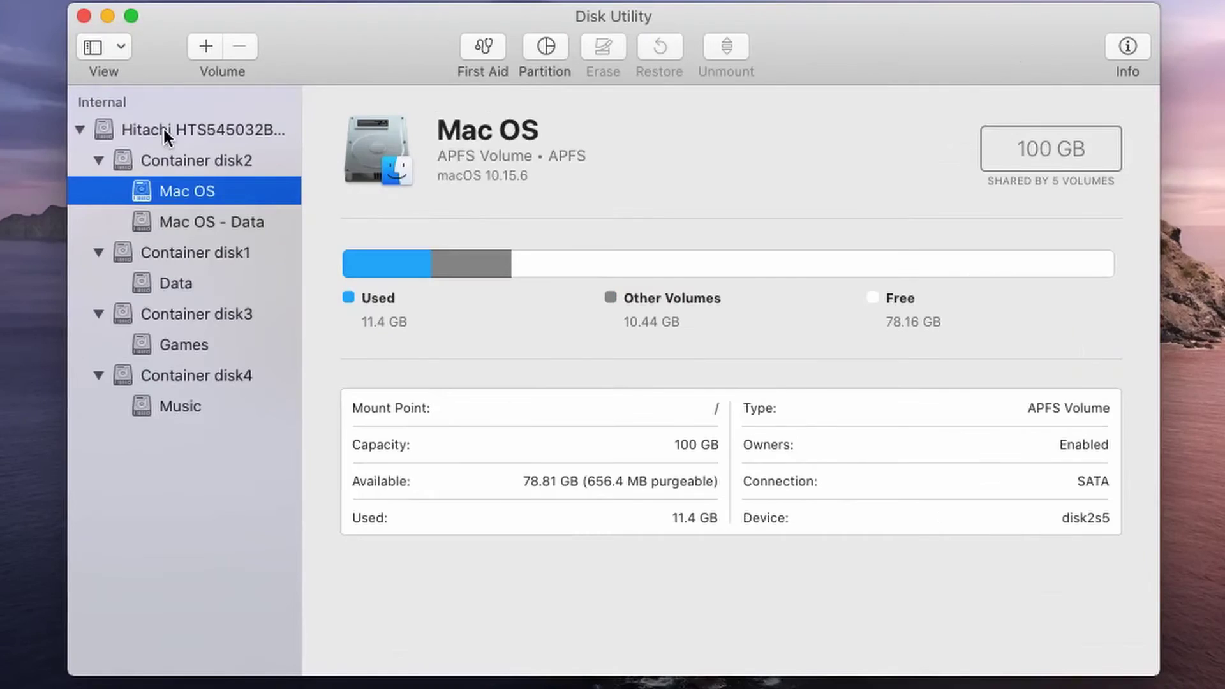
# Run First Aid on the Hitachi disk.
pyautogui.click(164, 129)
pyautogui.click(481, 46)
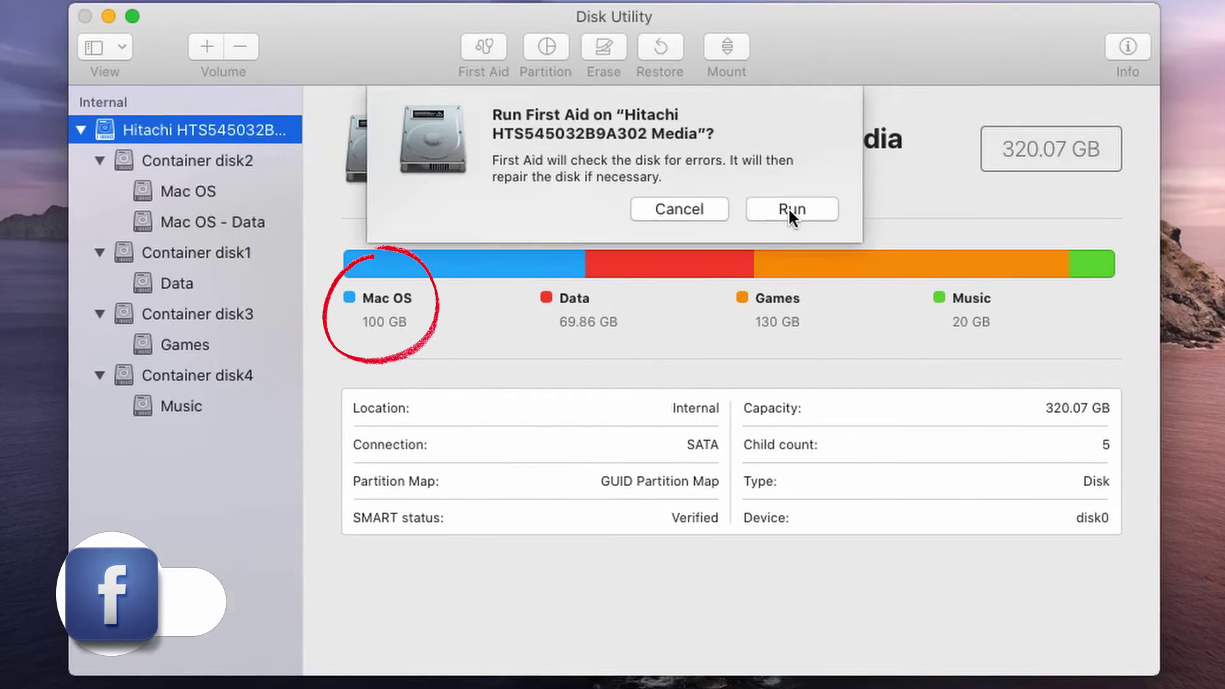
pyautogui.click(788, 207)
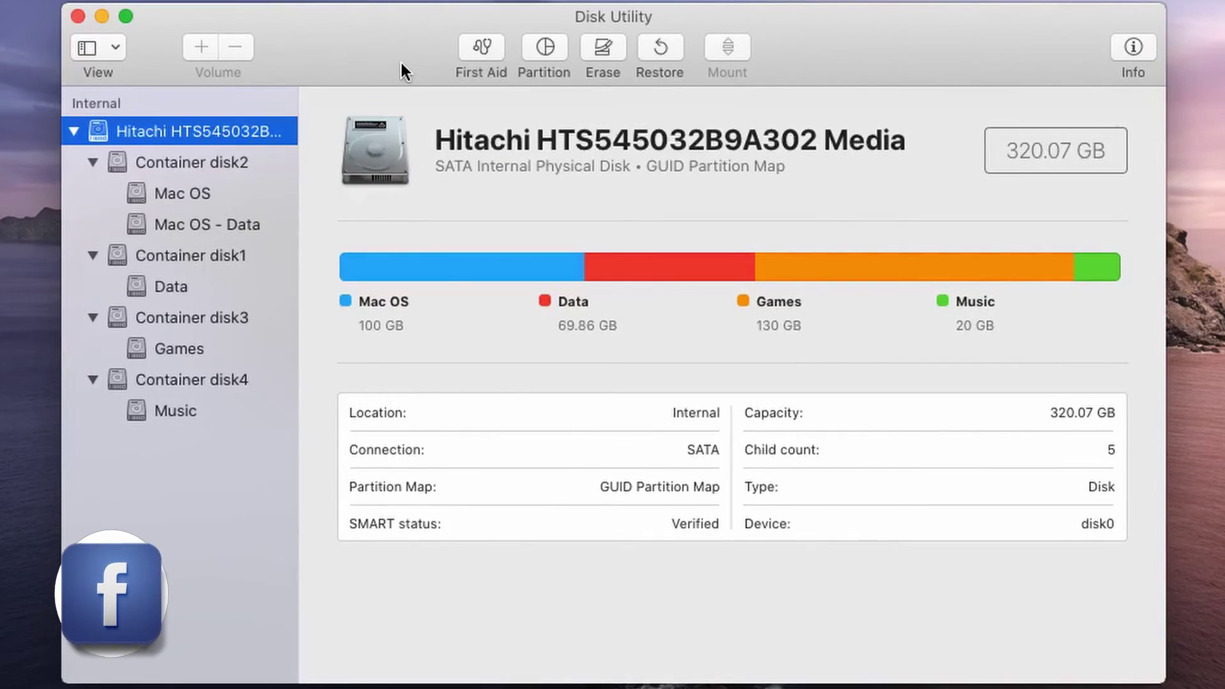
# Examine the capacity and usage of the APFS containers holding the Data, Games and Music volumes.
pyautogui.click(173, 160)
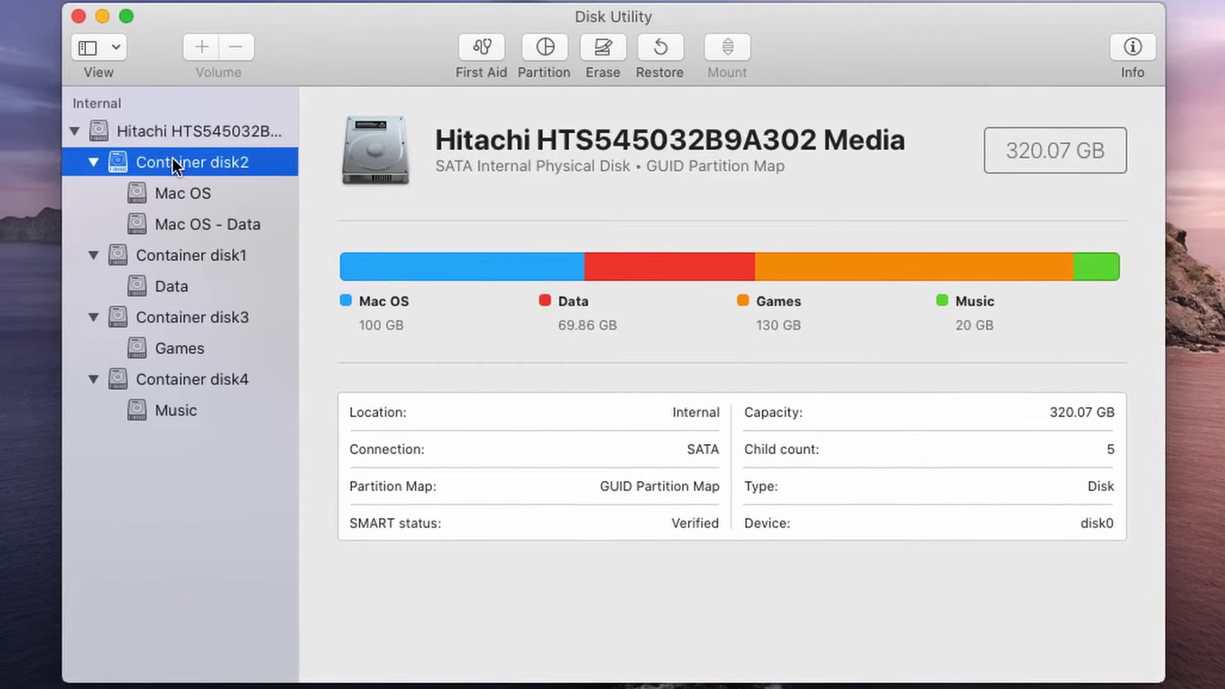
pyautogui.click(171, 259)
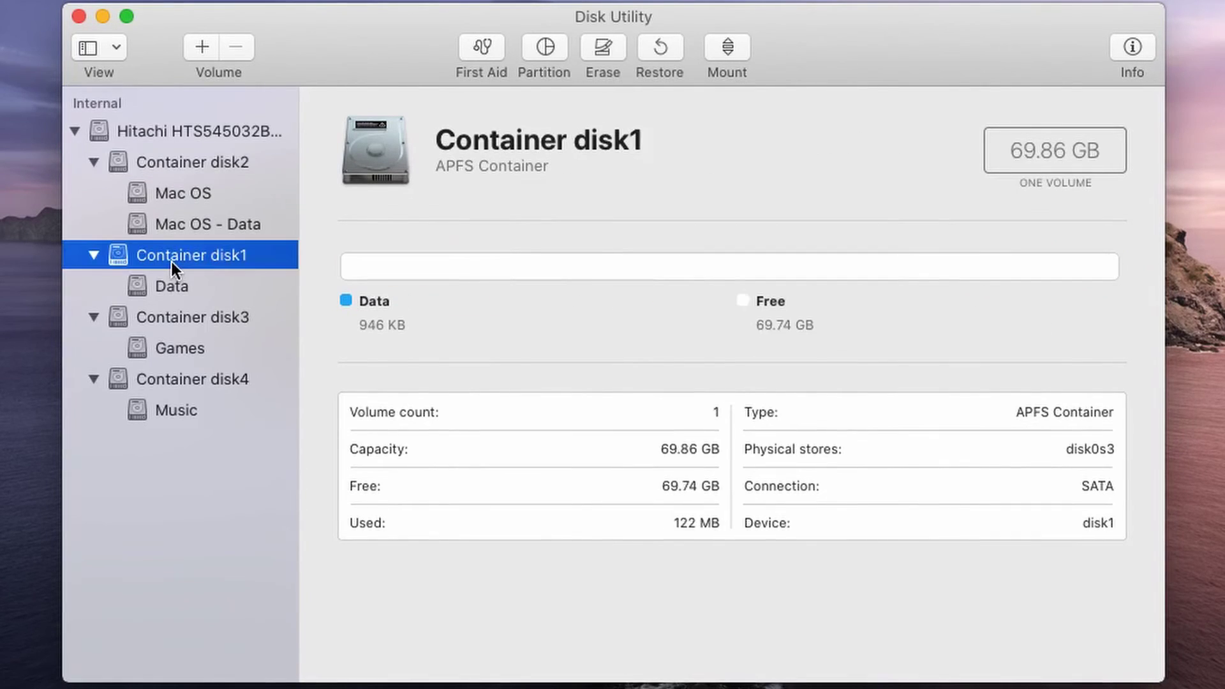
pyautogui.click(183, 320)
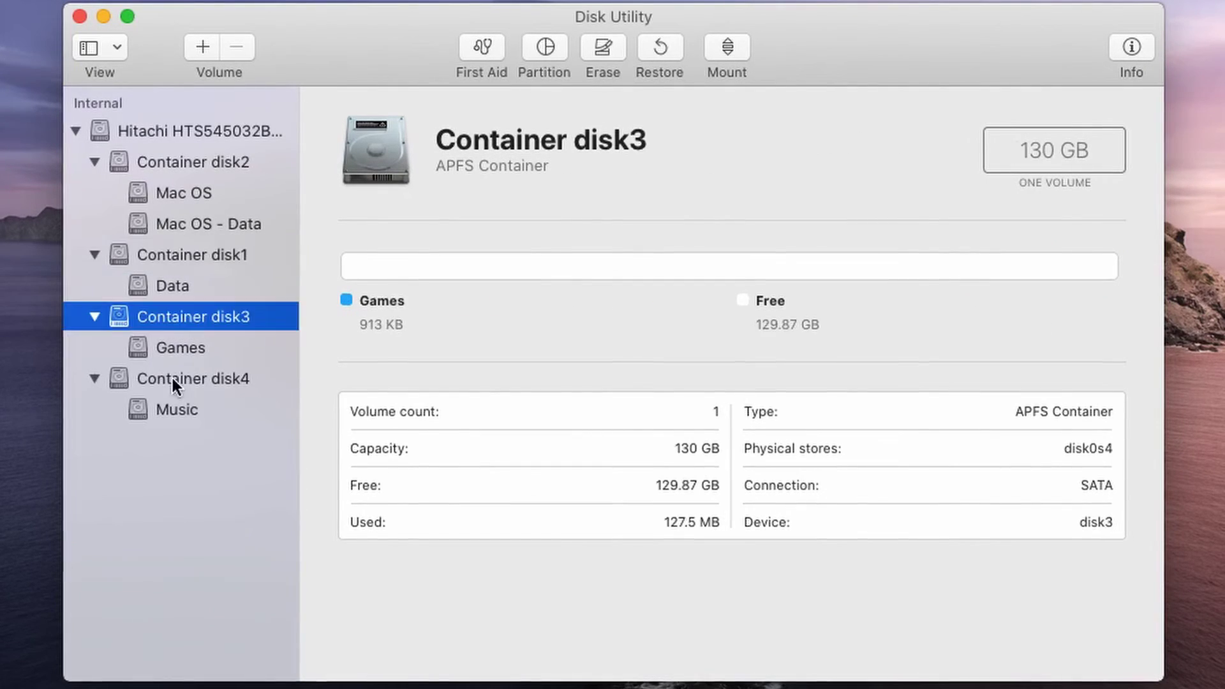
pyautogui.click(172, 378)
pyautogui.click(178, 162)
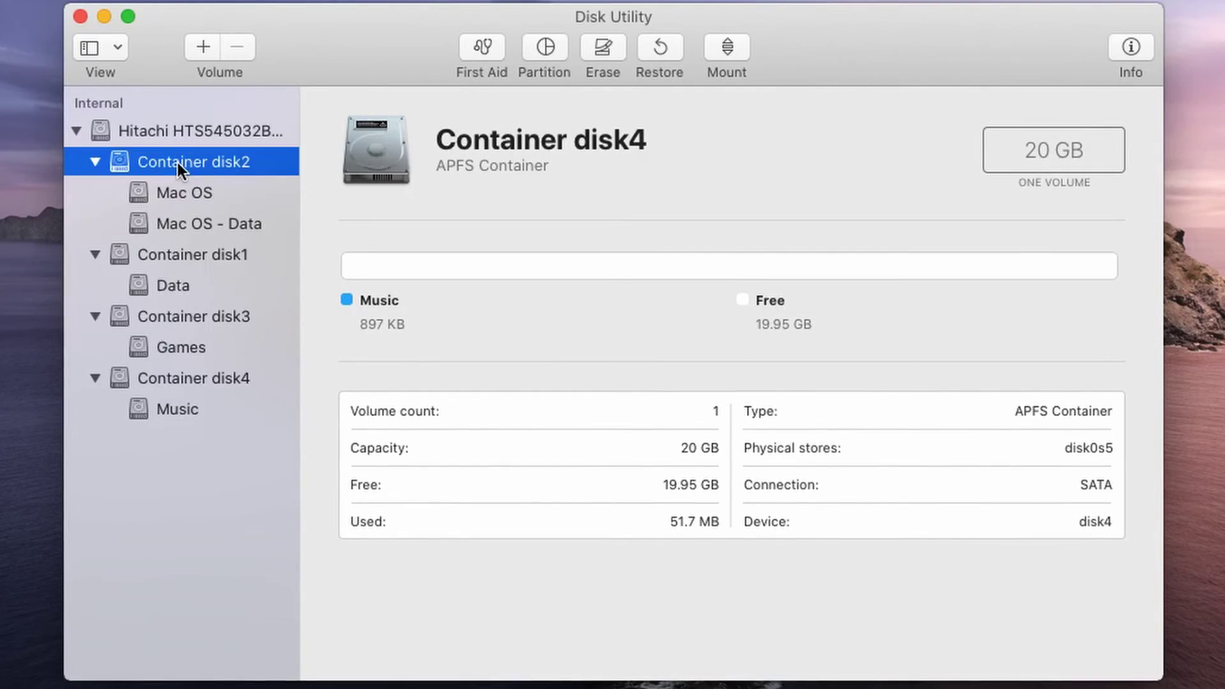
# Remove the Music, Games and Data partitions from the Hitachi disk's layout, leaving only Mac OS.
pyautogui.click(170, 138)
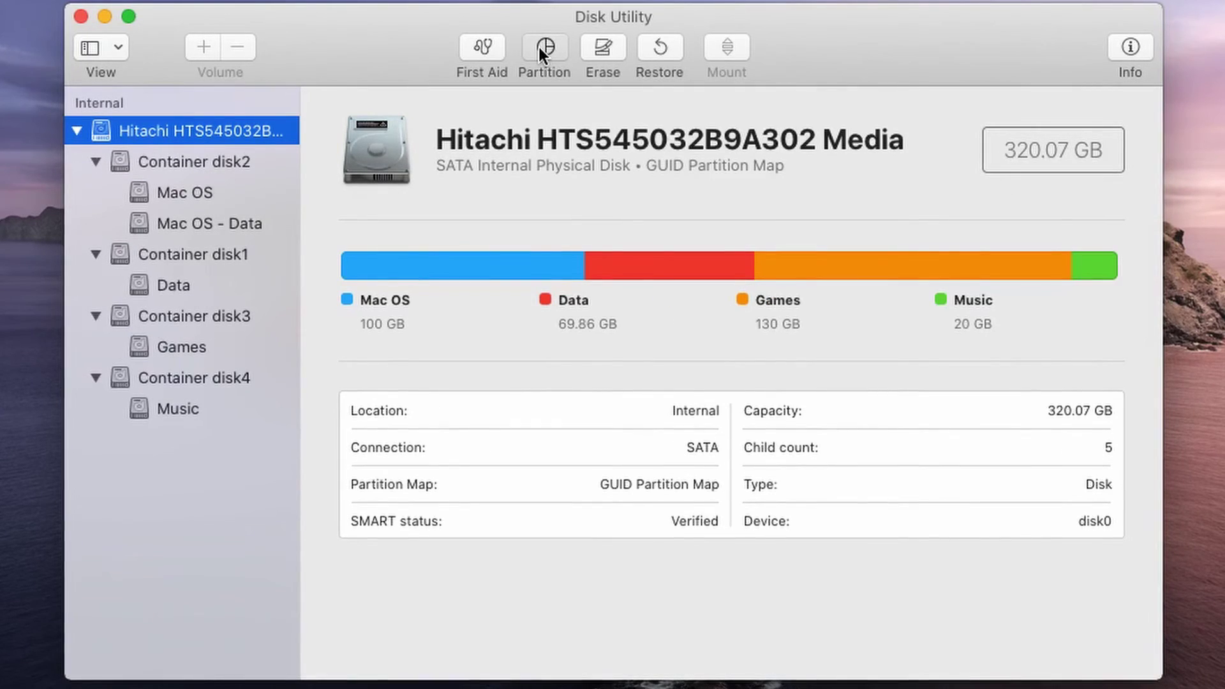
pyautogui.click(544, 48)
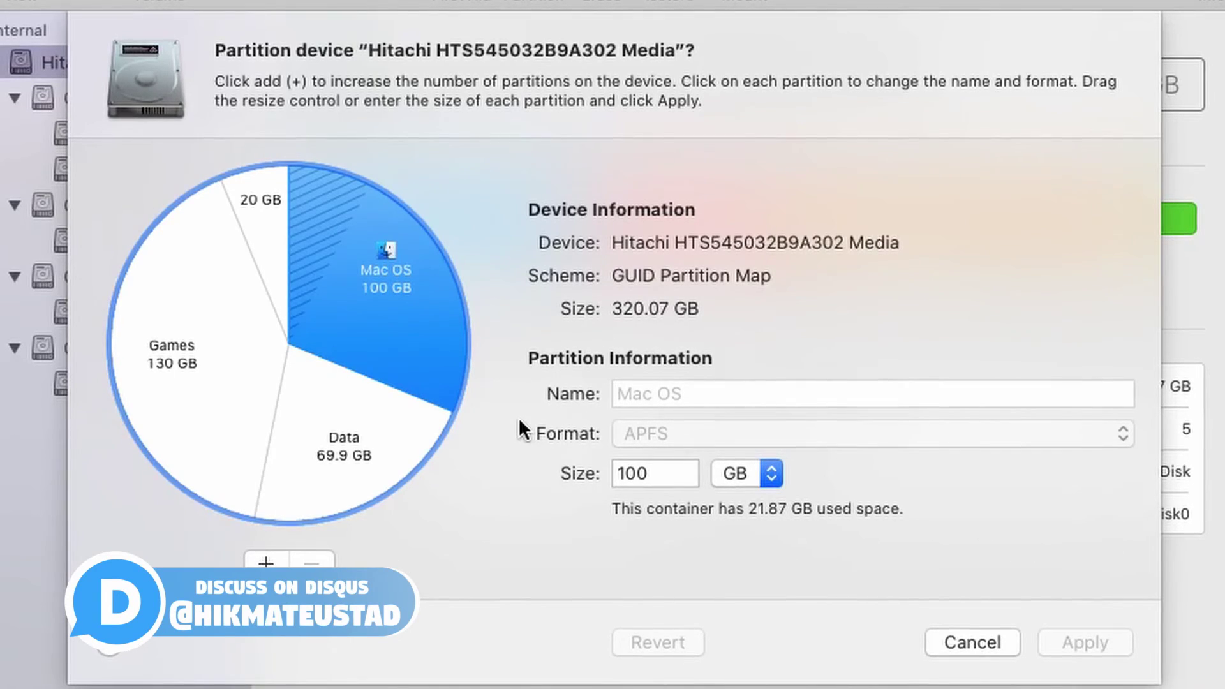
pyautogui.click(376, 429)
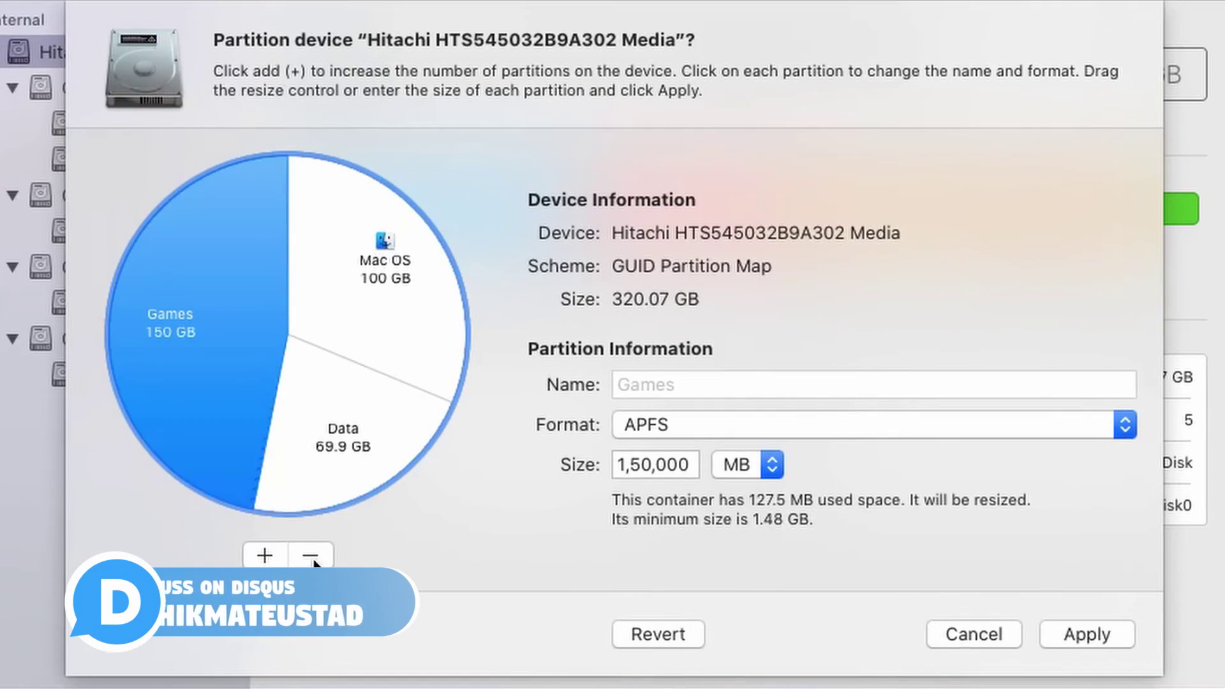
pyautogui.click(310, 563)
pyautogui.click(313, 558)
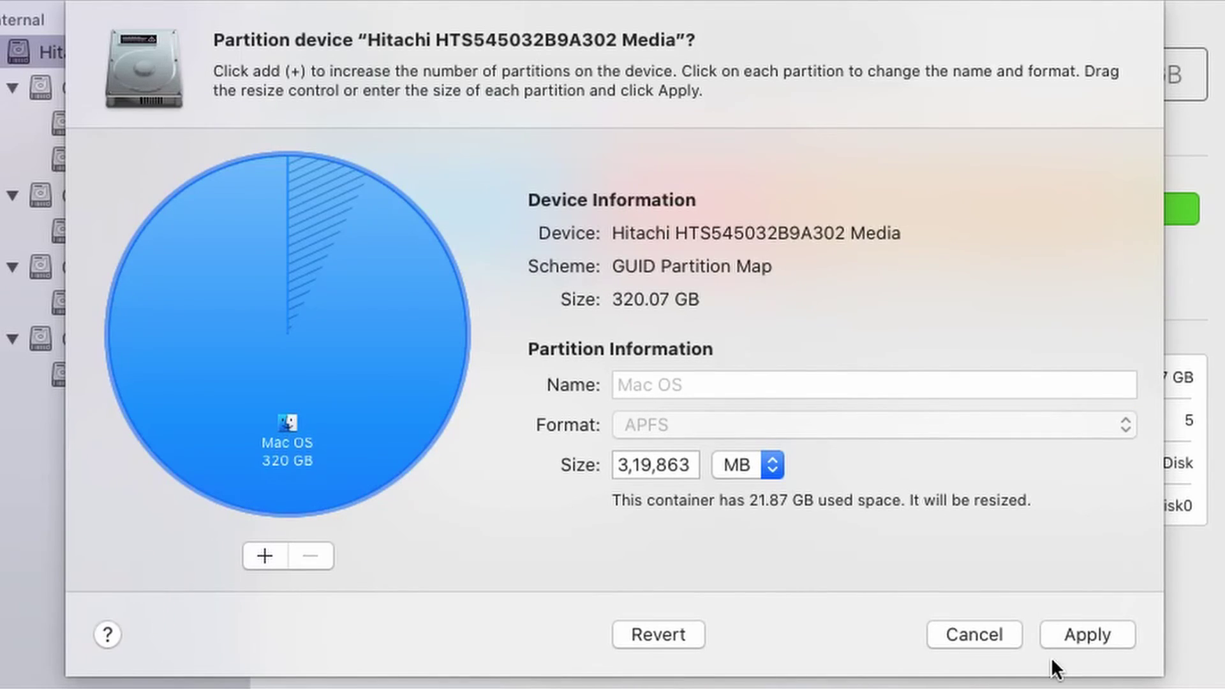
# Show the Mac OS partition's size in GB, and apply and confirm the single-partition layout.
pyautogui.click(772, 461)
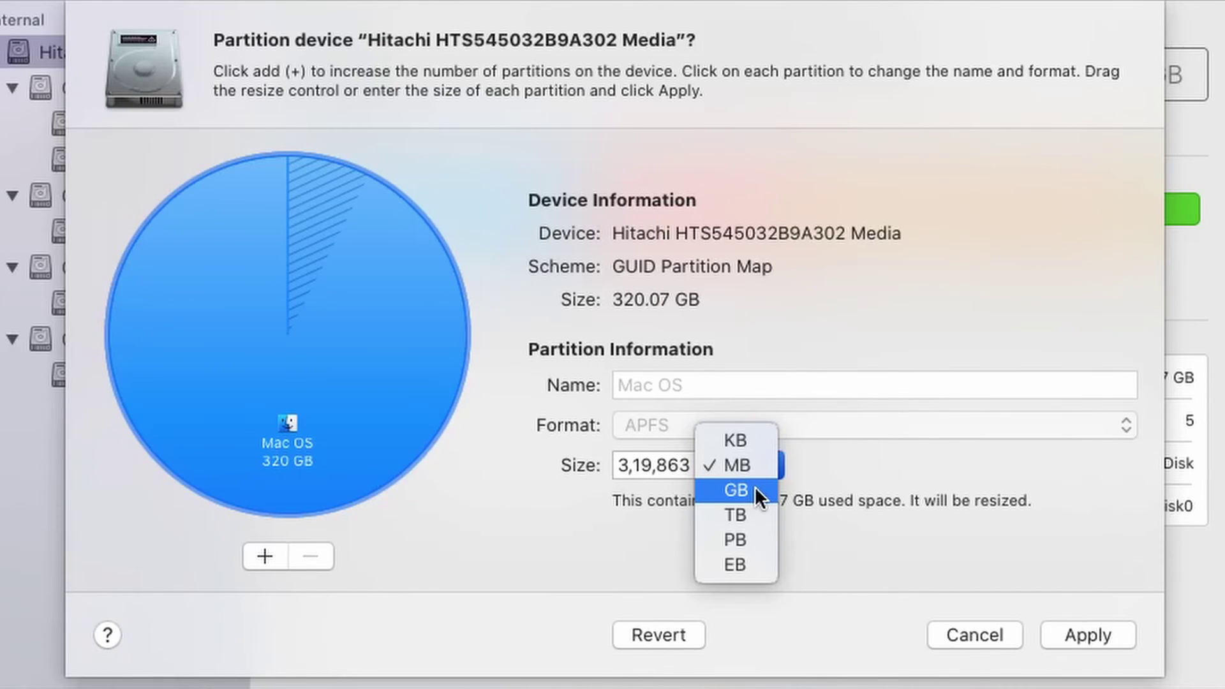
pyautogui.click(756, 490)
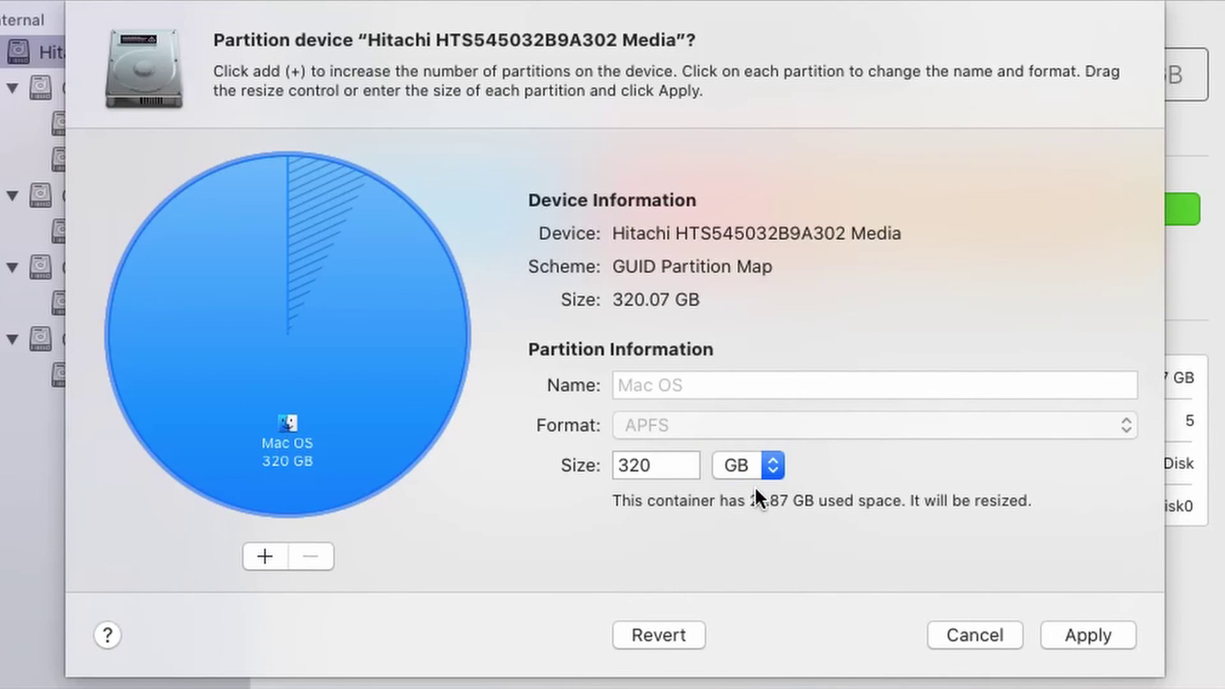
pyautogui.click(1052, 630)
pyautogui.click(806, 301)
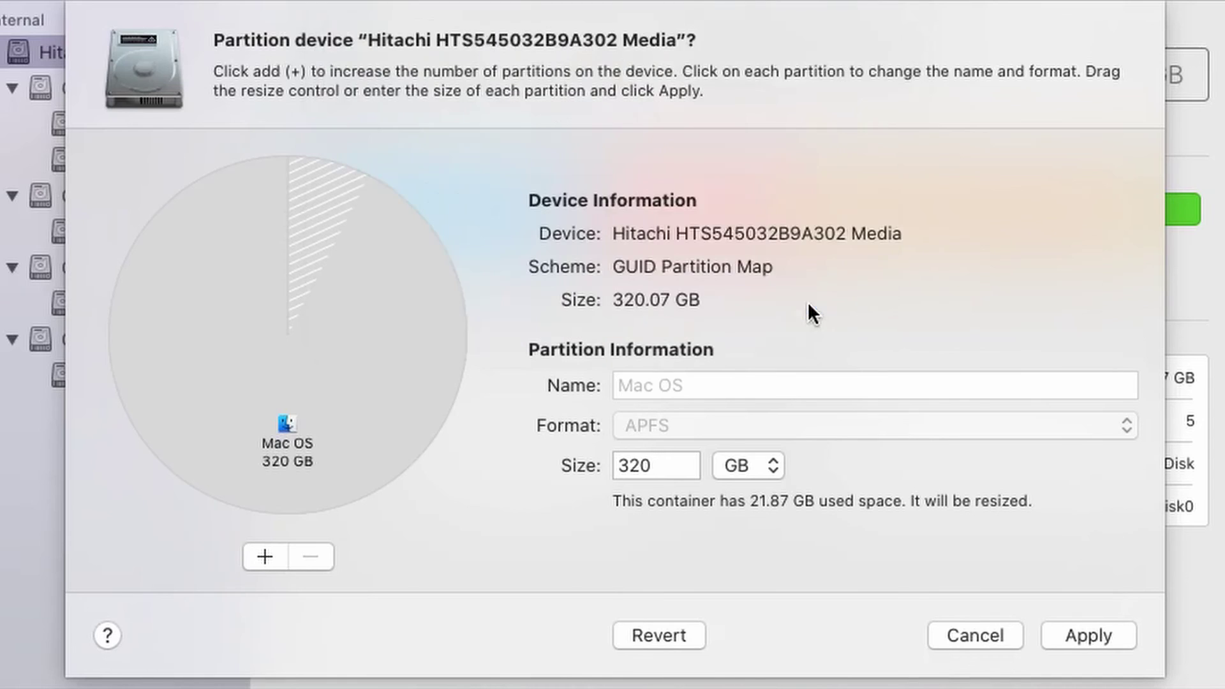